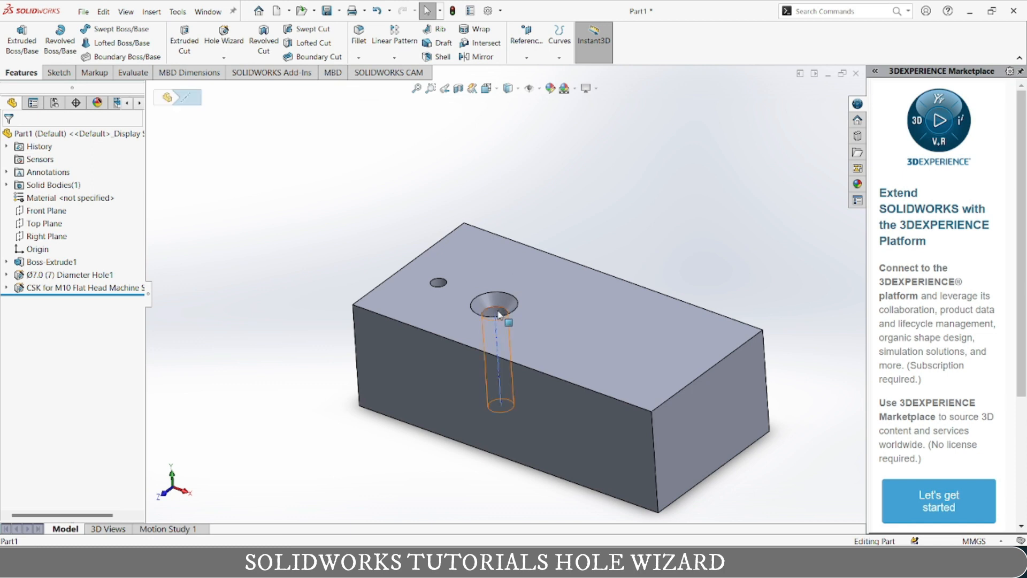
Step: Edit the M10 countersunk hole feature to include a head clearance of 1 mm
click(498, 315)
middle_drag(526, 494, 520, 446)
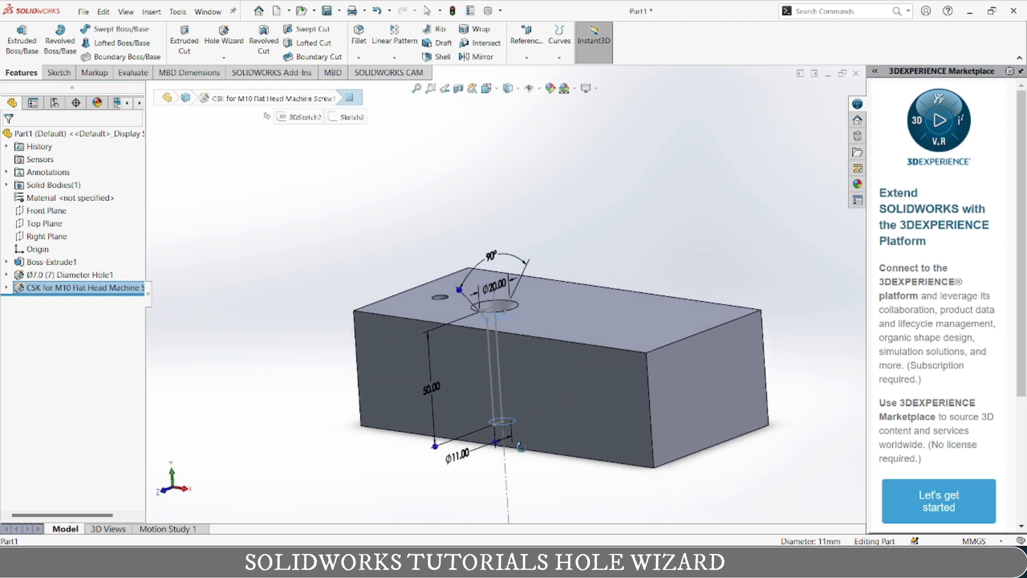
click(183, 411)
mouse_move(448, 407)
middle_down()
mouse_move(464, 434)
mouse_move(450, 425)
middle_up()
right_click(49, 289)
click(58, 257)
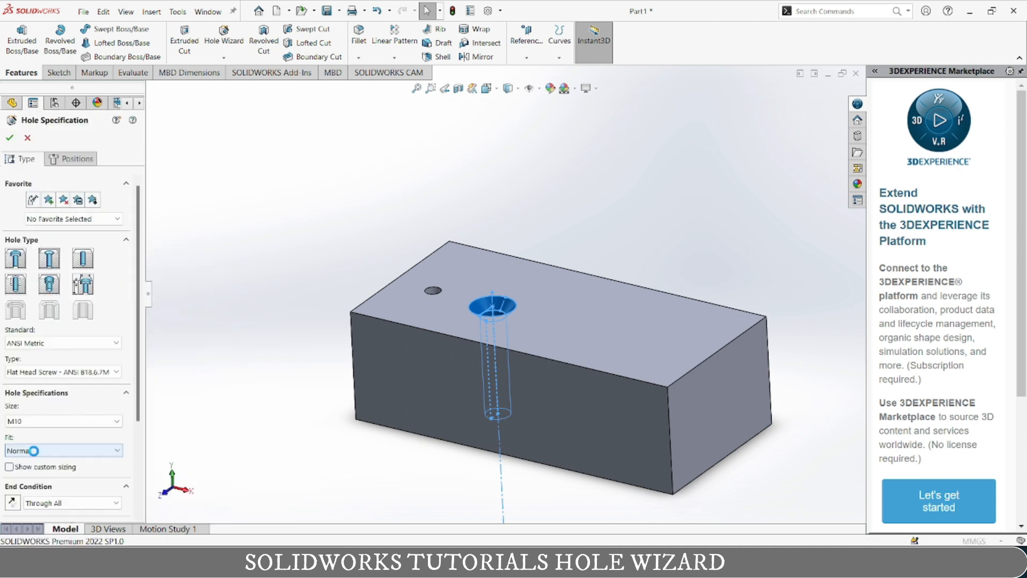
drag(141, 410, 143, 493)
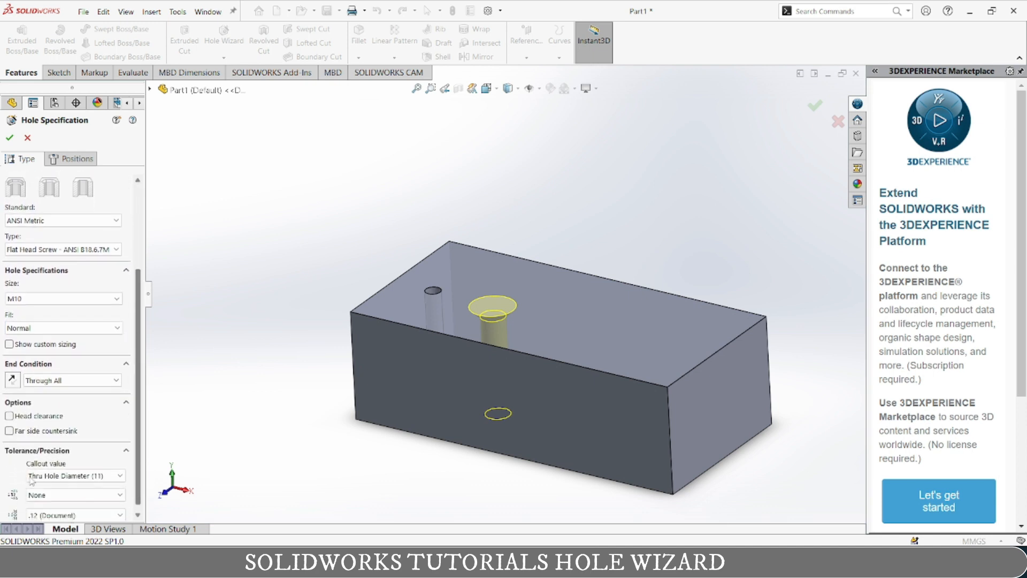
click(10, 416)
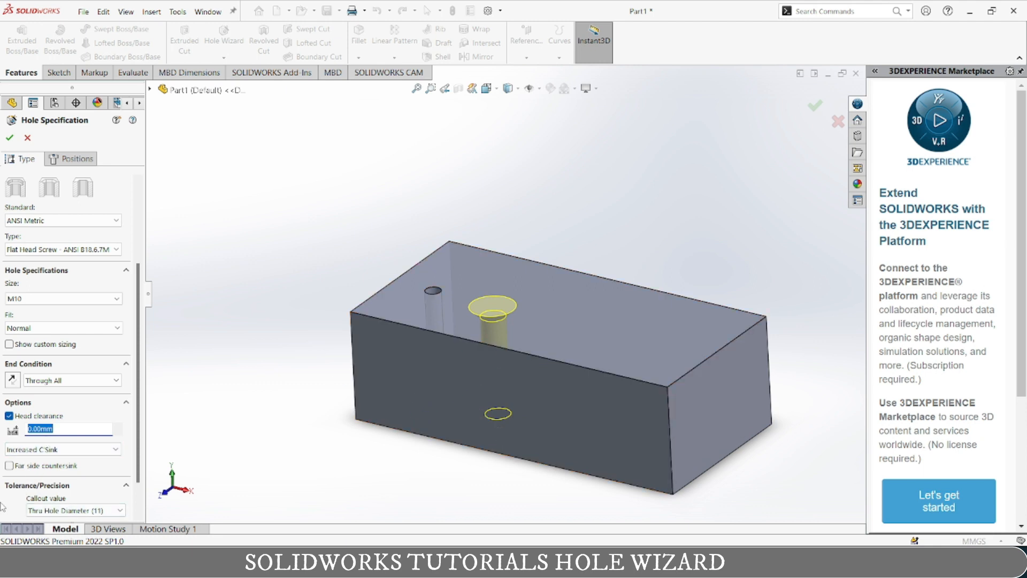
text(1)
click(91, 404)
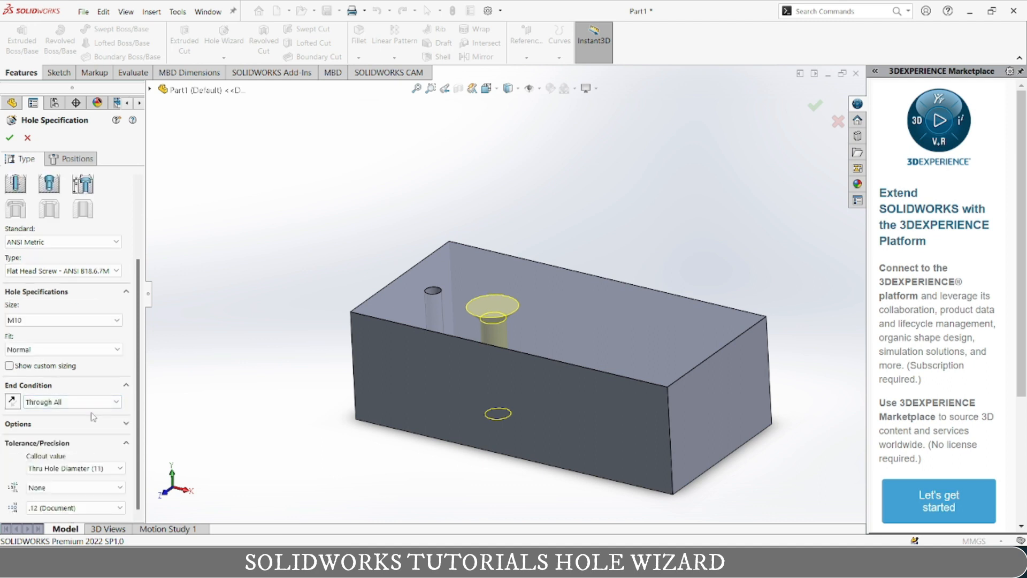
click(121, 425)
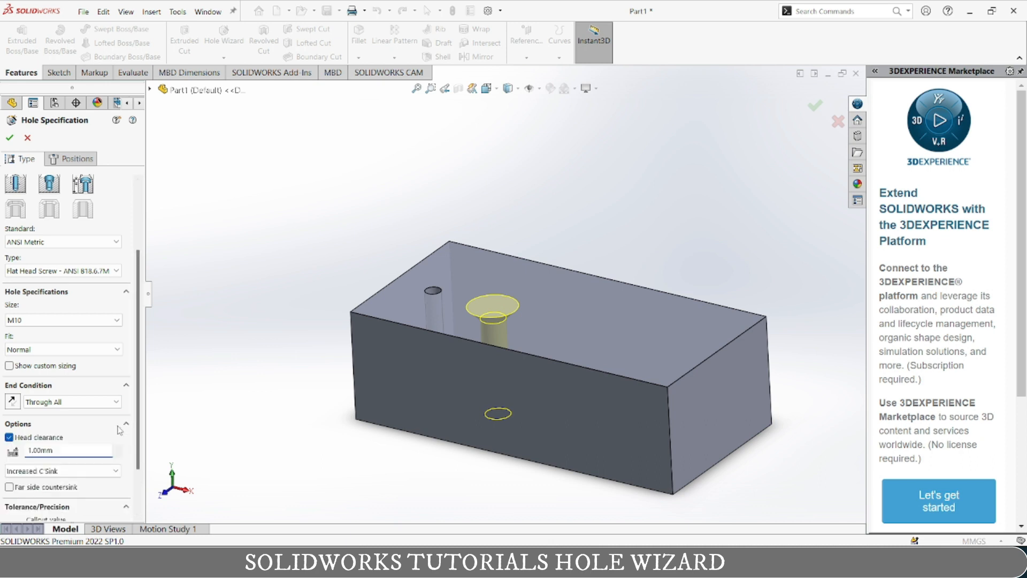
Step: Try Added C'Bore as the head clearance type, and return it to Increased C'Sink
click(108, 476)
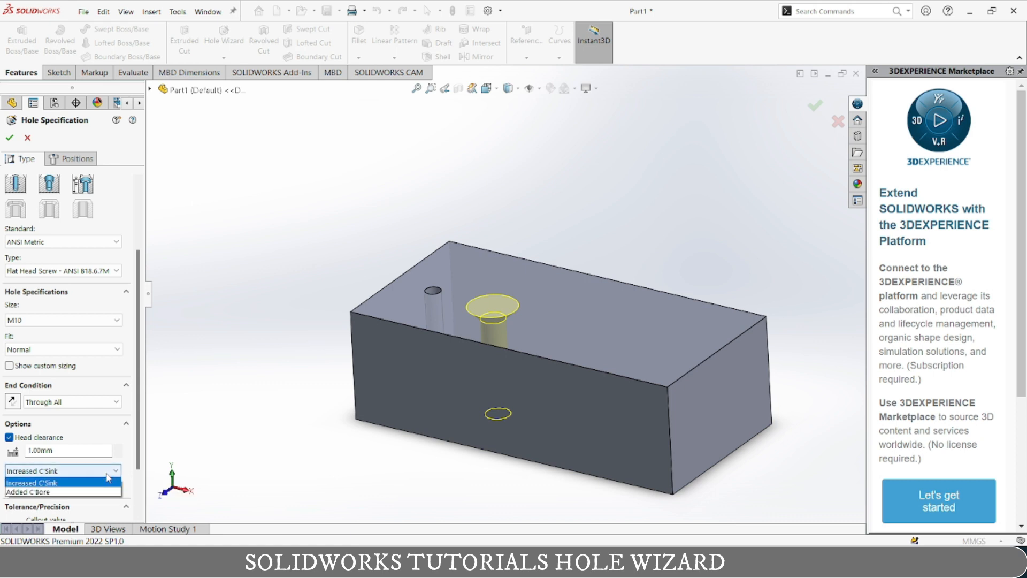
click(83, 492)
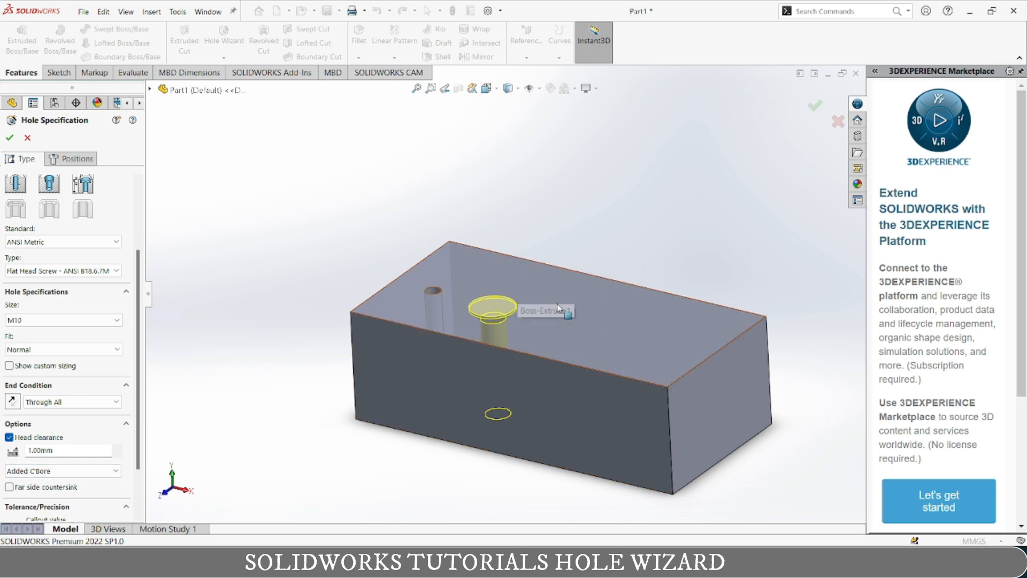
click(111, 472)
click(48, 482)
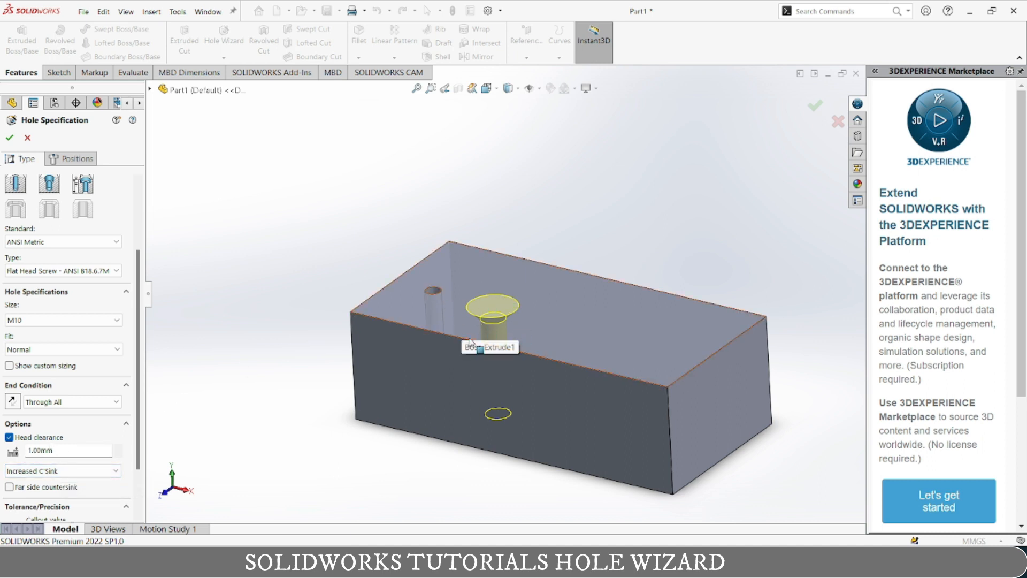
Step: Set the head clearance type to Added C'Bore and apply it to the M10 countersunk hole
click(111, 473)
click(98, 491)
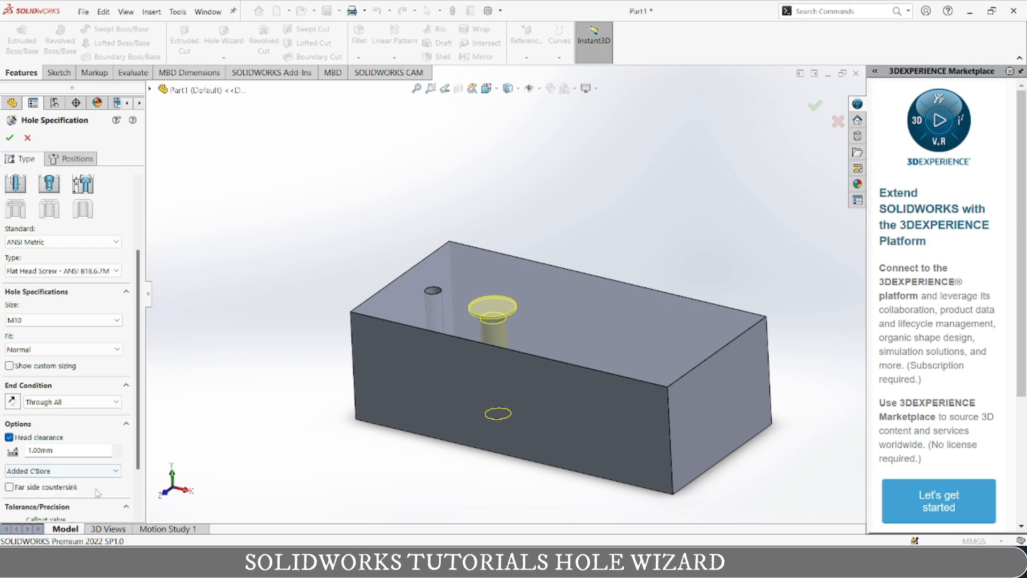
scroll(139, 440, down, 2)
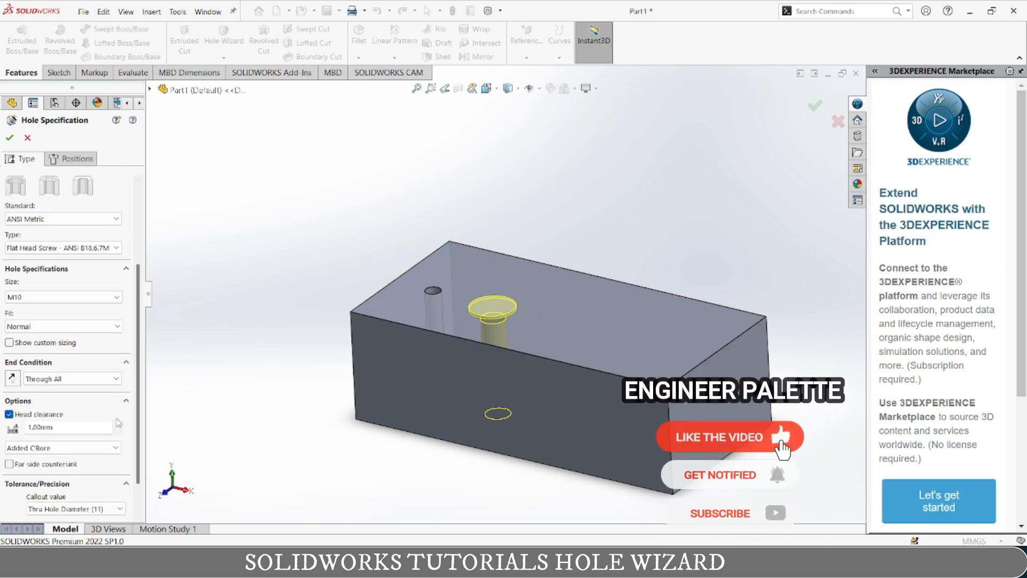
click(9, 137)
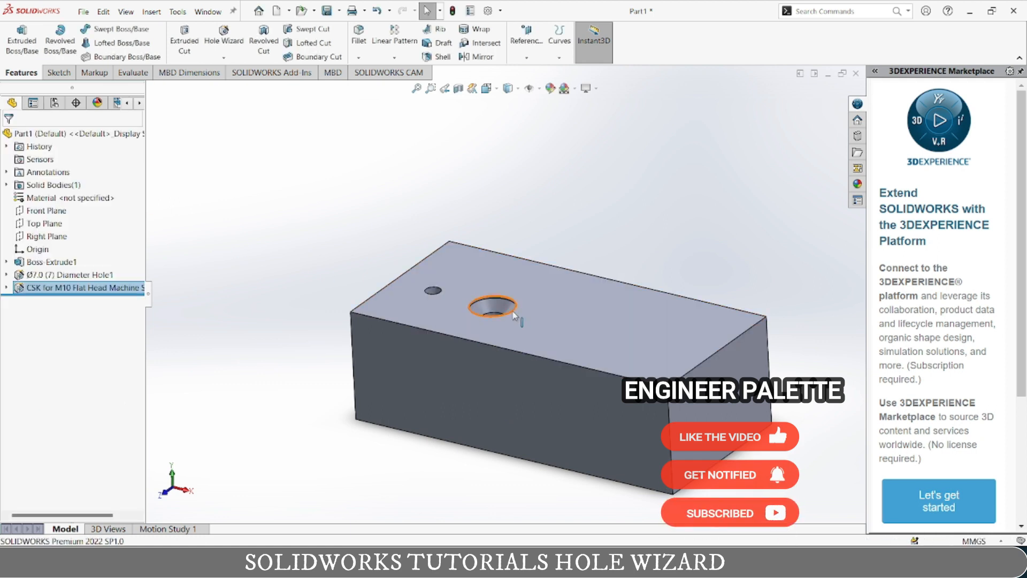
Step: Inspect the countersunk hole's rim up close, and edit the hole feature to remove its head clearance
scroll(498, 298, down, 5)
scroll(498, 294, down, 5)
middle_drag(445, 297, 365, 283)
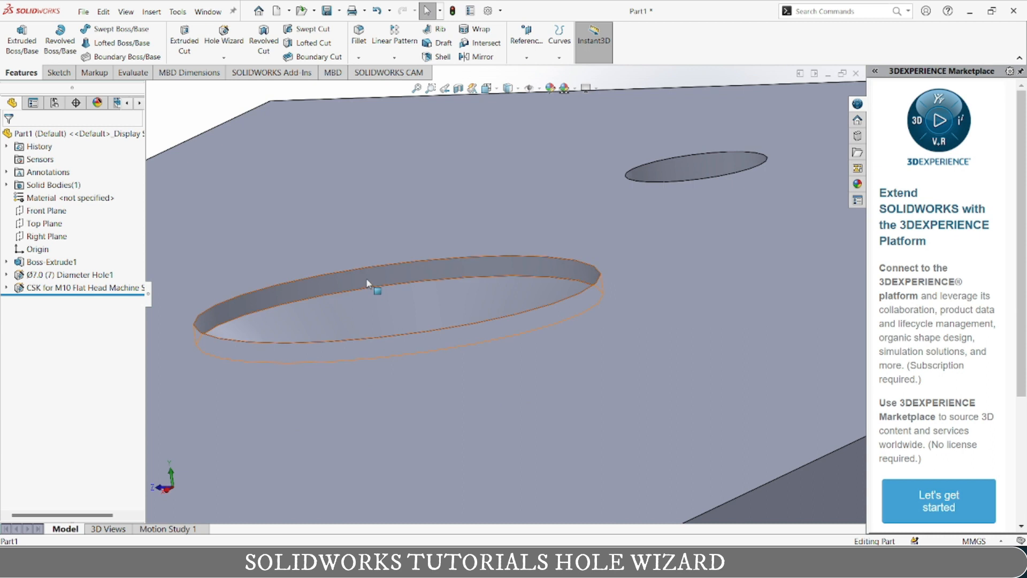
scroll(353, 321, up, 5)
mouse_move(309, 383)
middle_down()
mouse_move(364, 424)
mouse_move(266, 360)
mouse_move(309, 380)
mouse_move(299, 375)
middle_up()
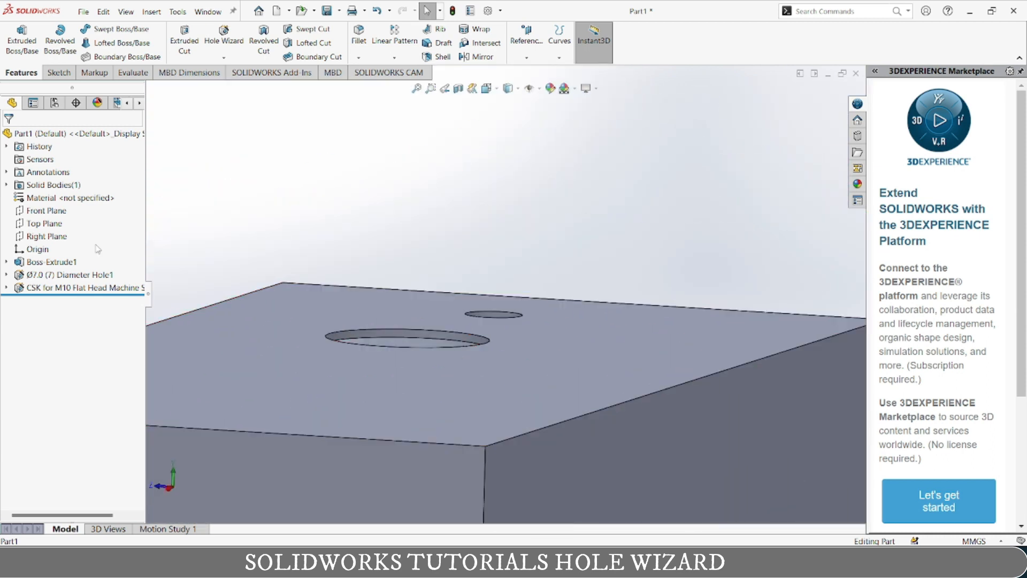
right_click(96, 287)
key(Escape)
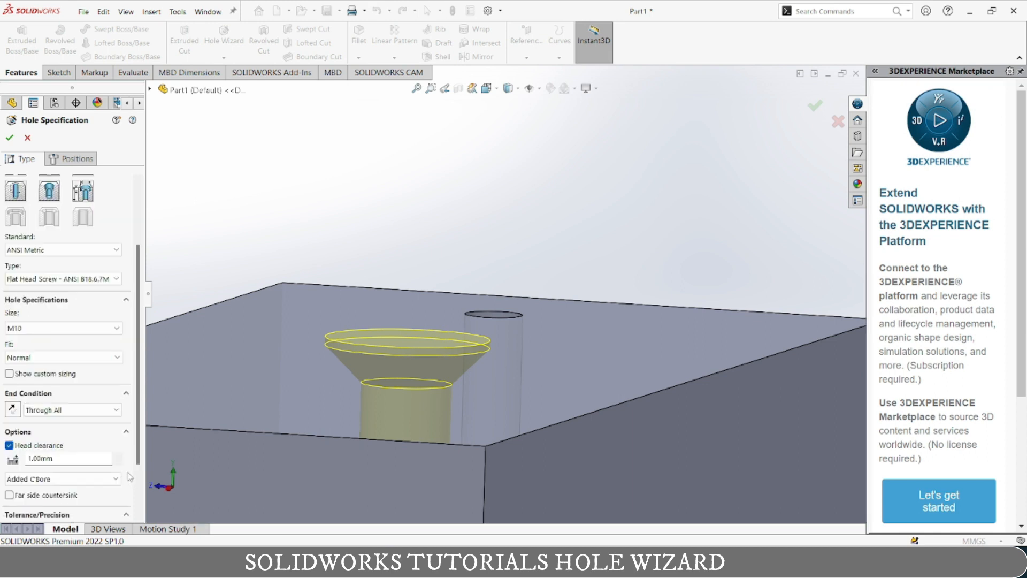
scroll(129, 478, down, 3)
click(9, 374)
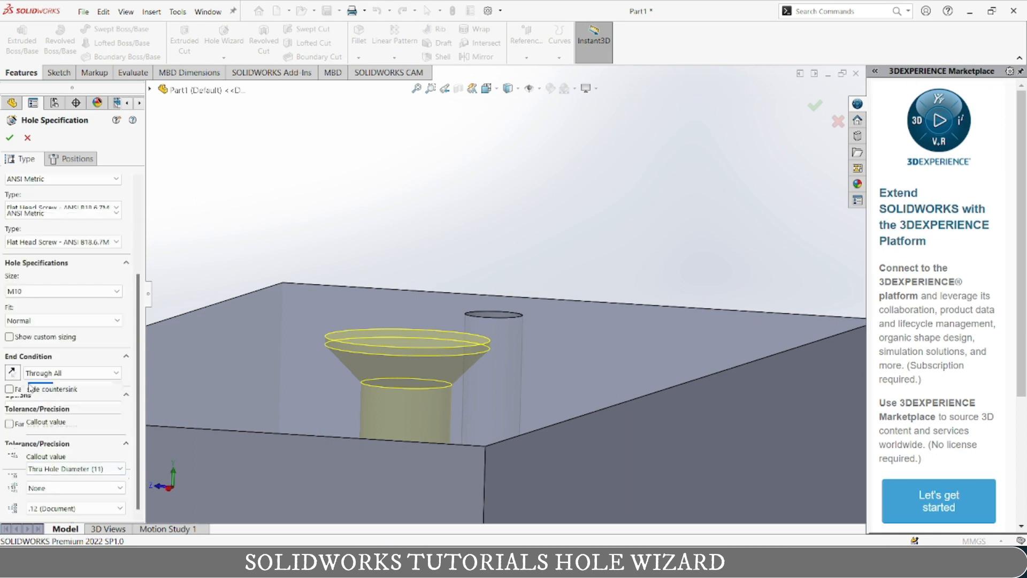
click(10, 138)
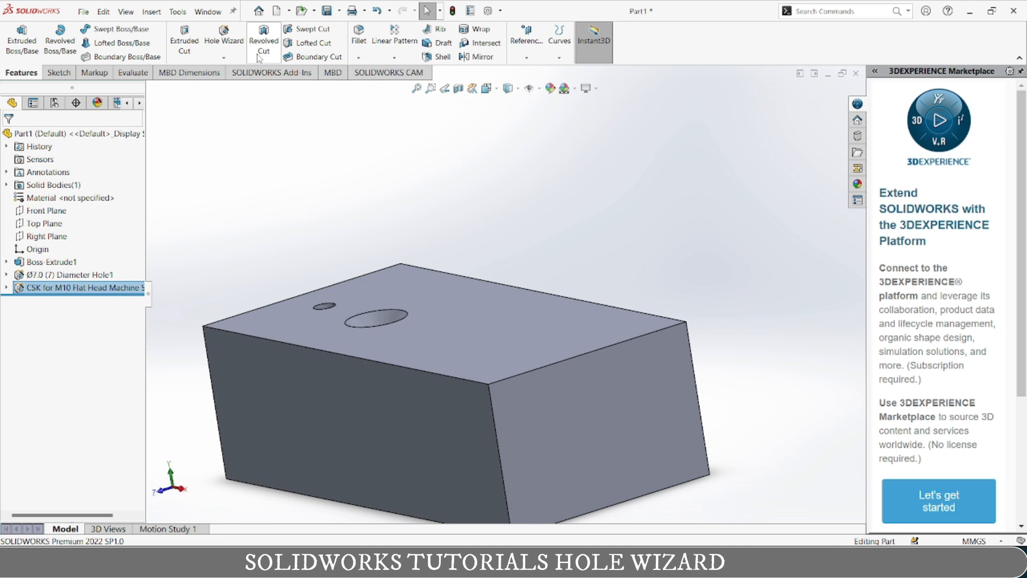
Step: Start a new Hole Wizard counterbore hole for an ANSI Metric Hex Bolt - ANSI B18.2.3.5M, size M12
click(224, 33)
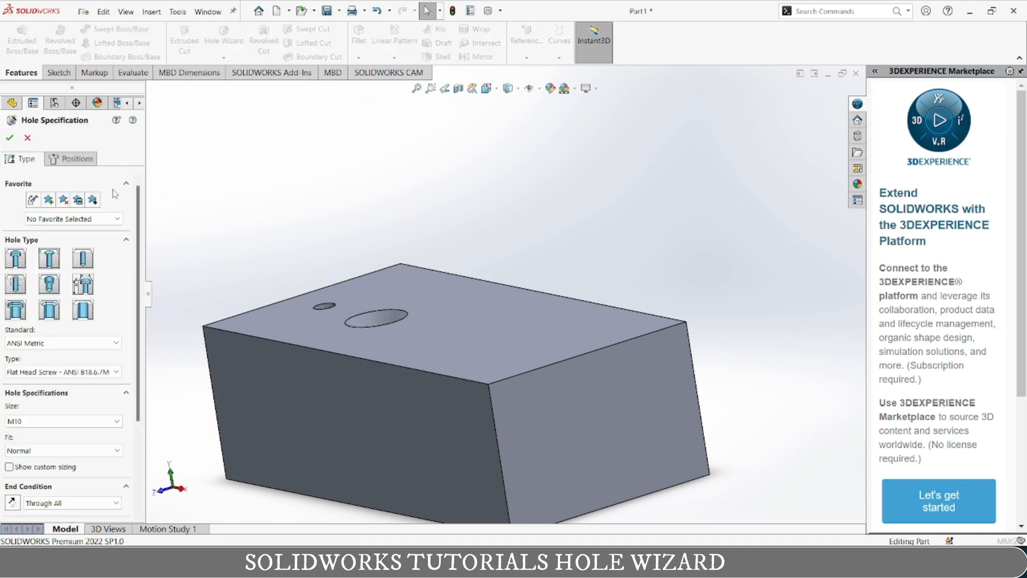
click(13, 258)
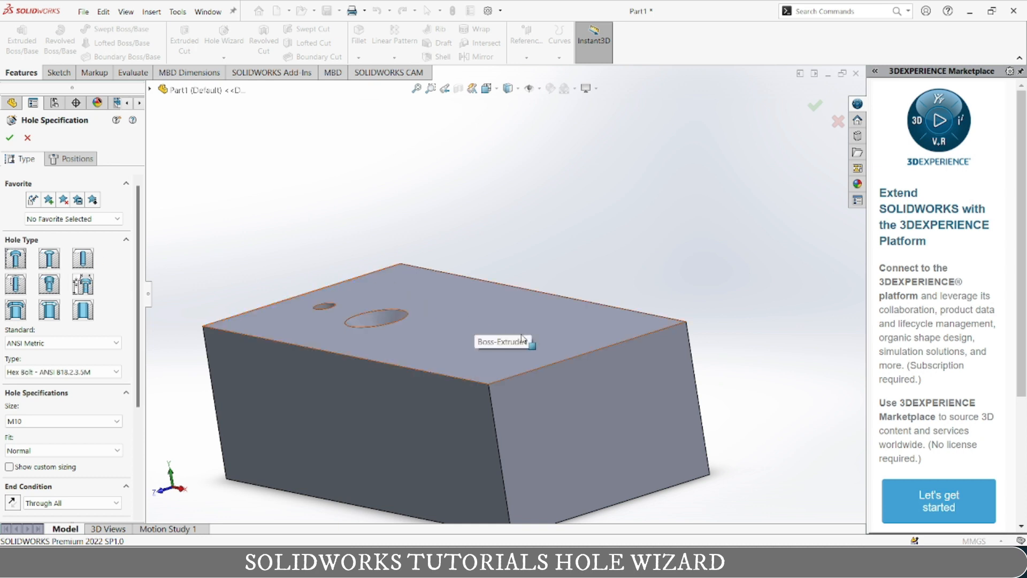
click(70, 373)
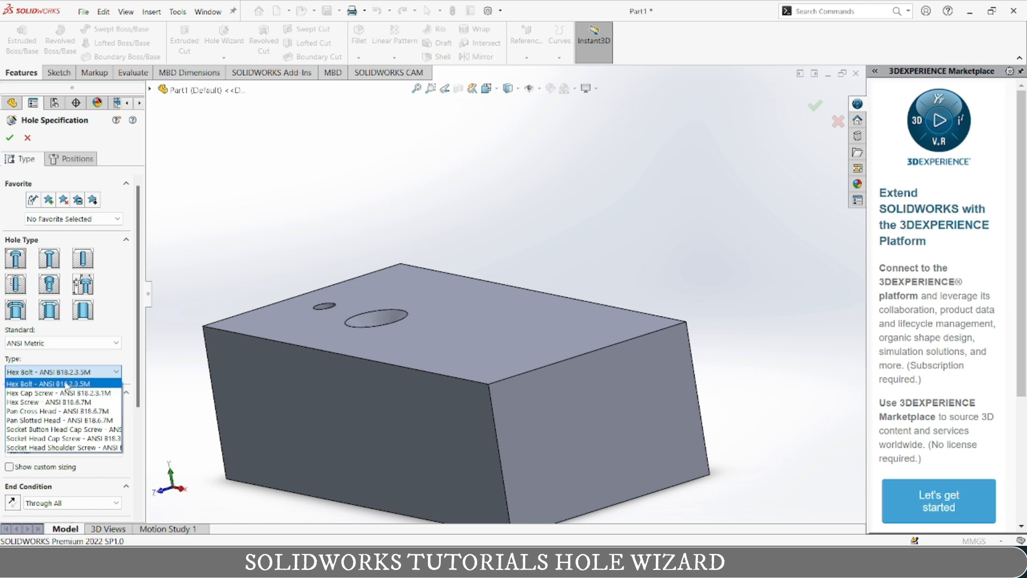
click(48, 383)
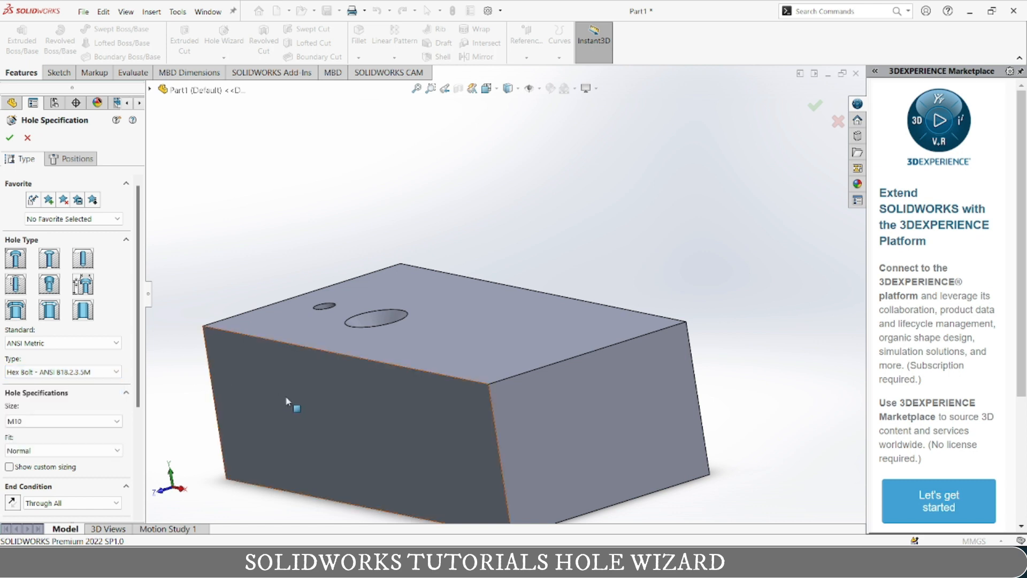
click(87, 422)
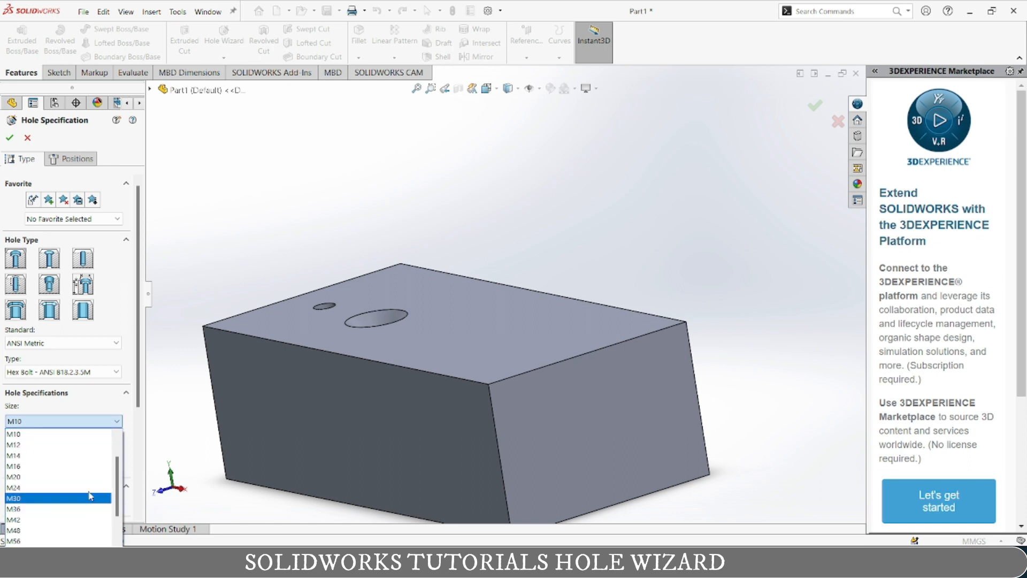
click(58, 445)
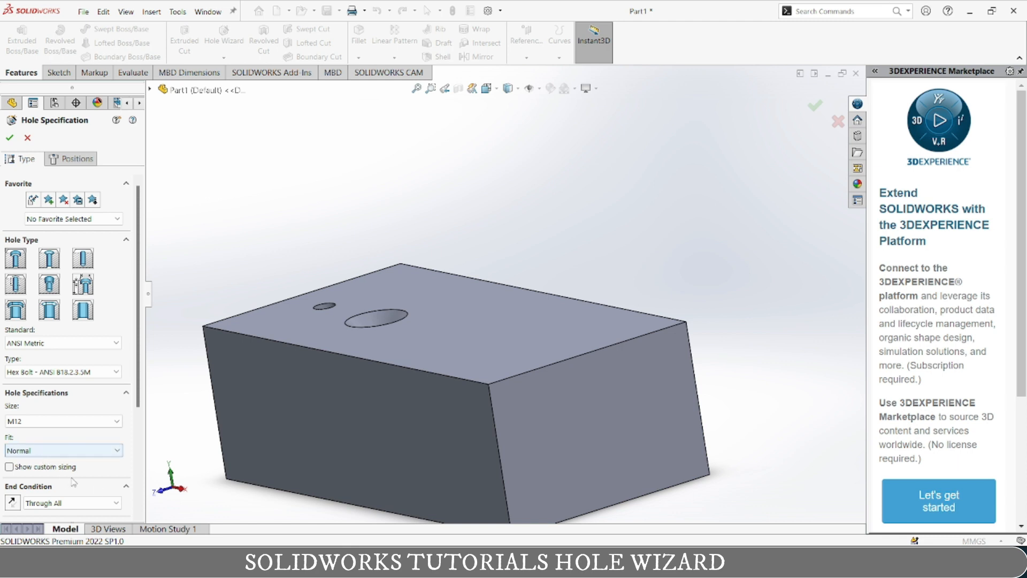
Step: Give the counterbore a Blind end condition 40 mm deep, measured as depth up to shoulder, without head clearance
click(115, 502)
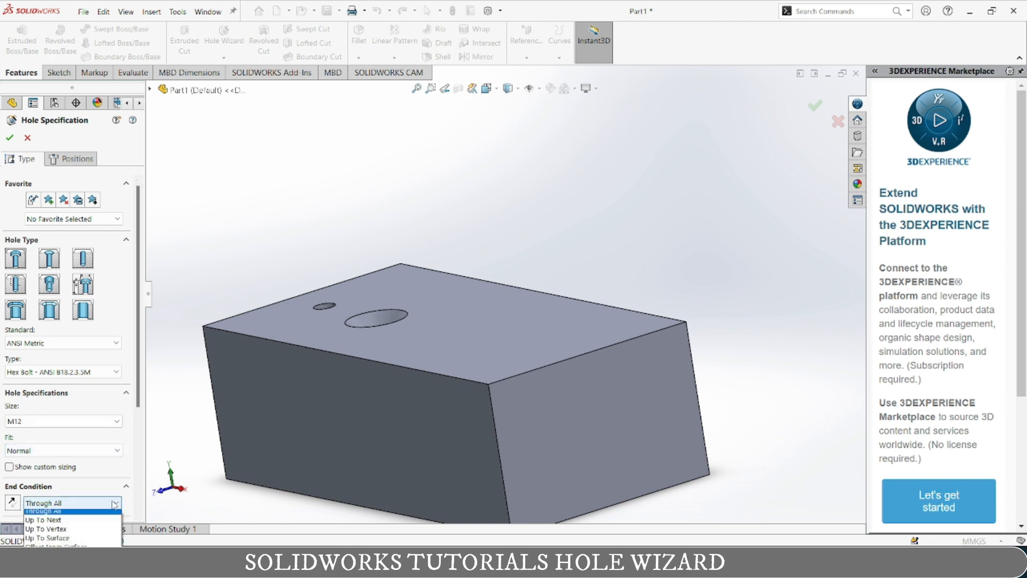
click(88, 515)
scroll(54, 444, down, 3)
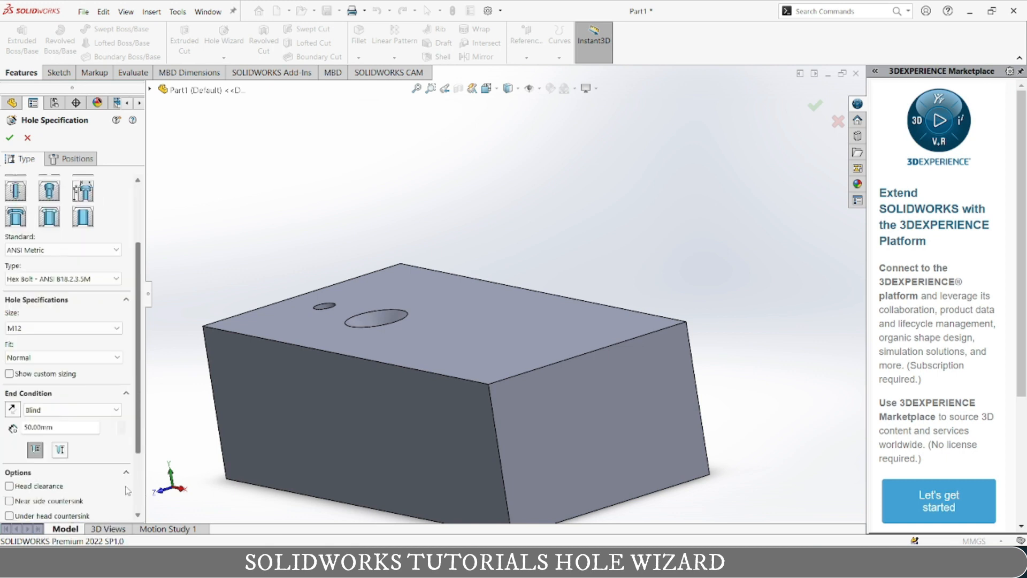
double_click(55, 428)
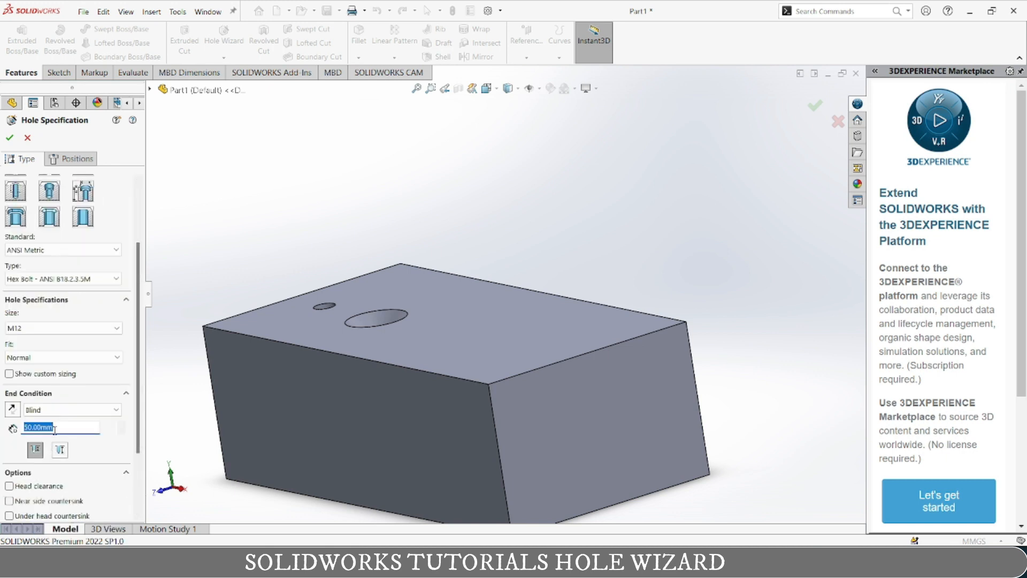
text(40)
key(Return)
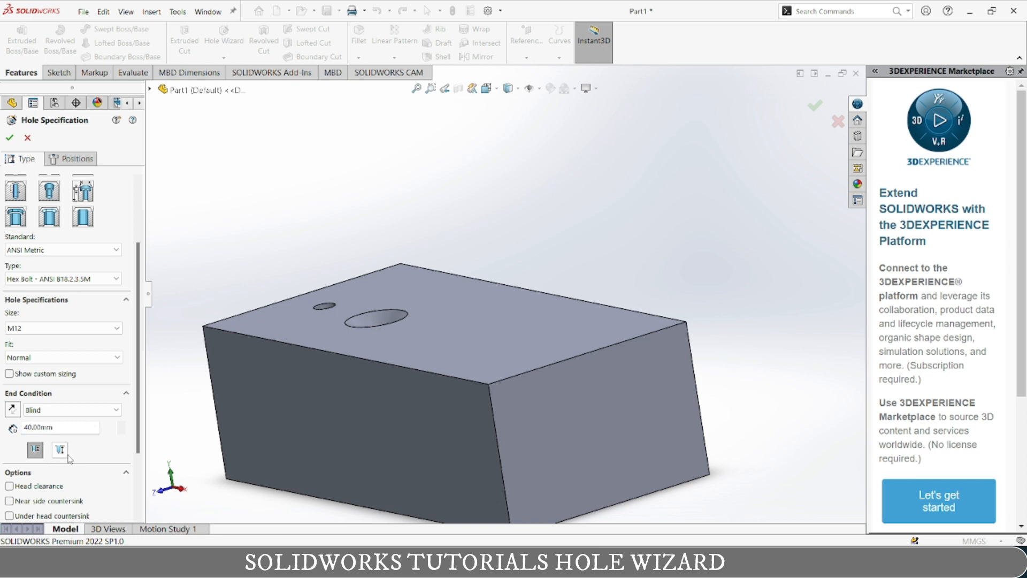
click(36, 451)
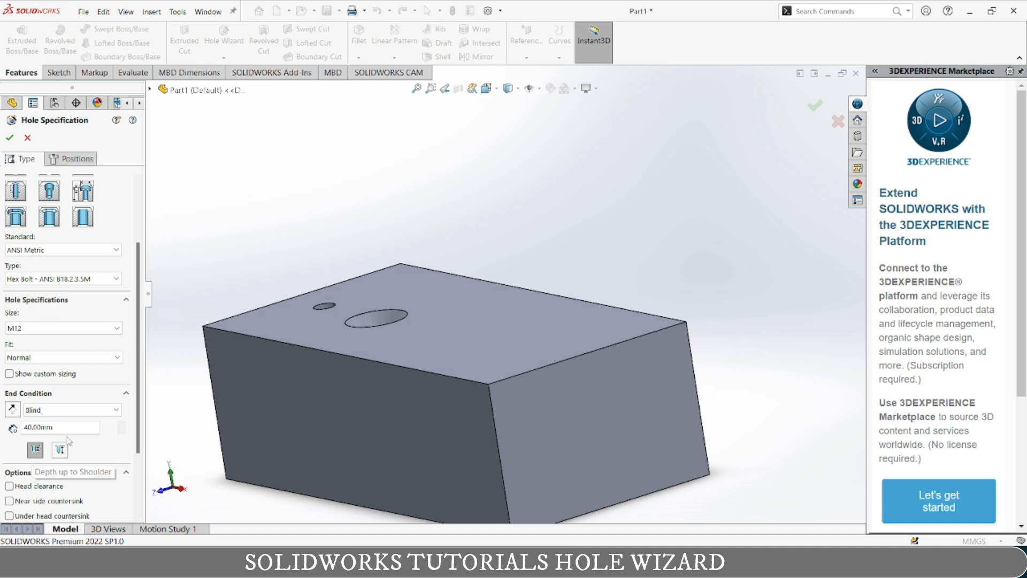
click(42, 447)
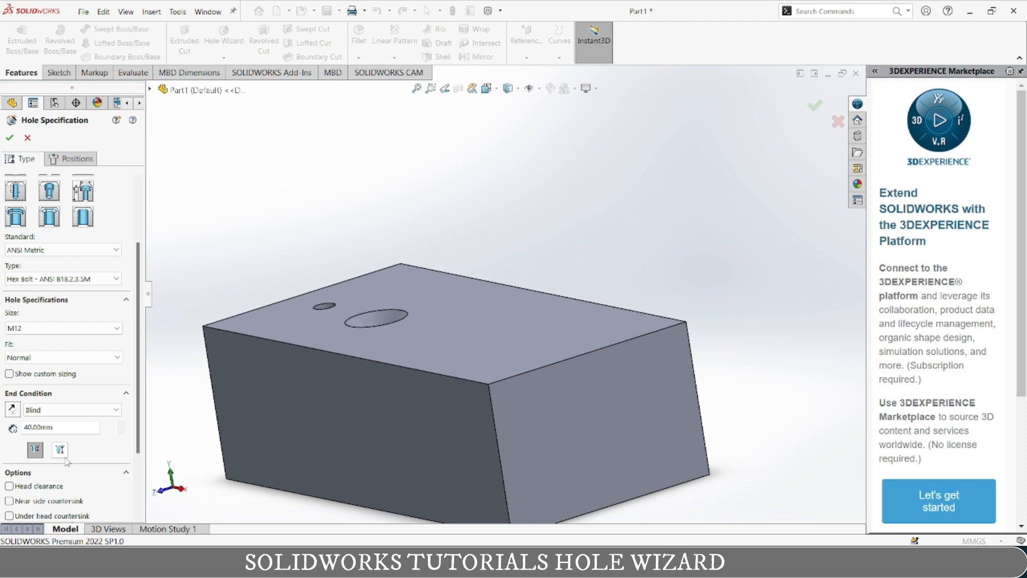
click(52, 487)
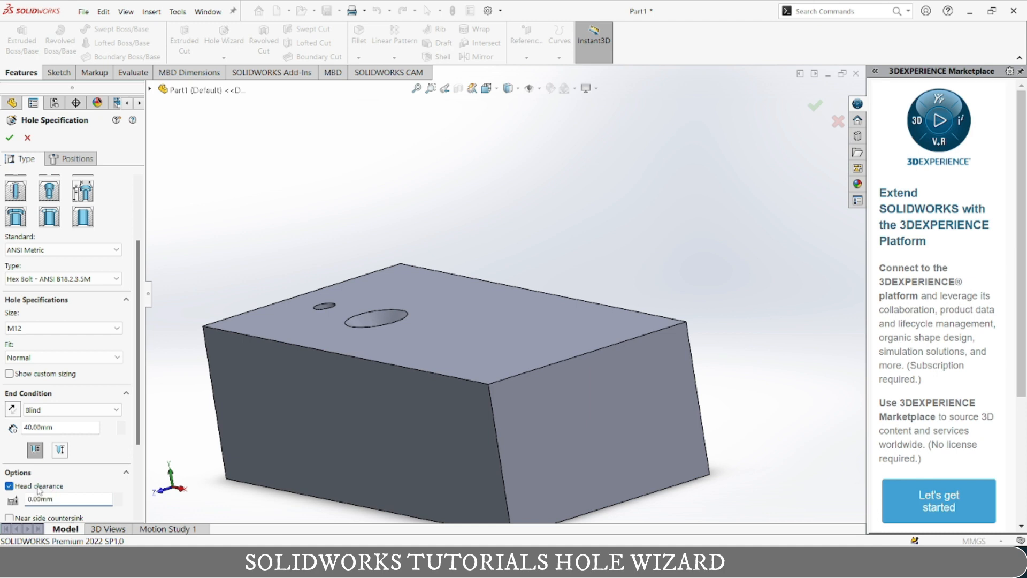
click(41, 487)
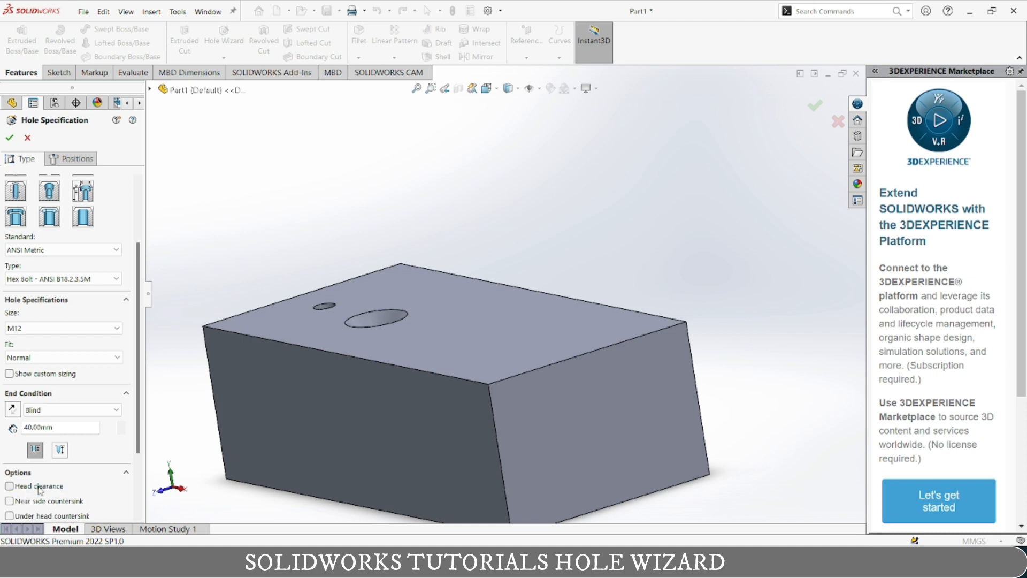
Step: Position the M12 counterbore hole with a 3D sketch point on the block's top face, beside the countersunk hole
click(72, 158)
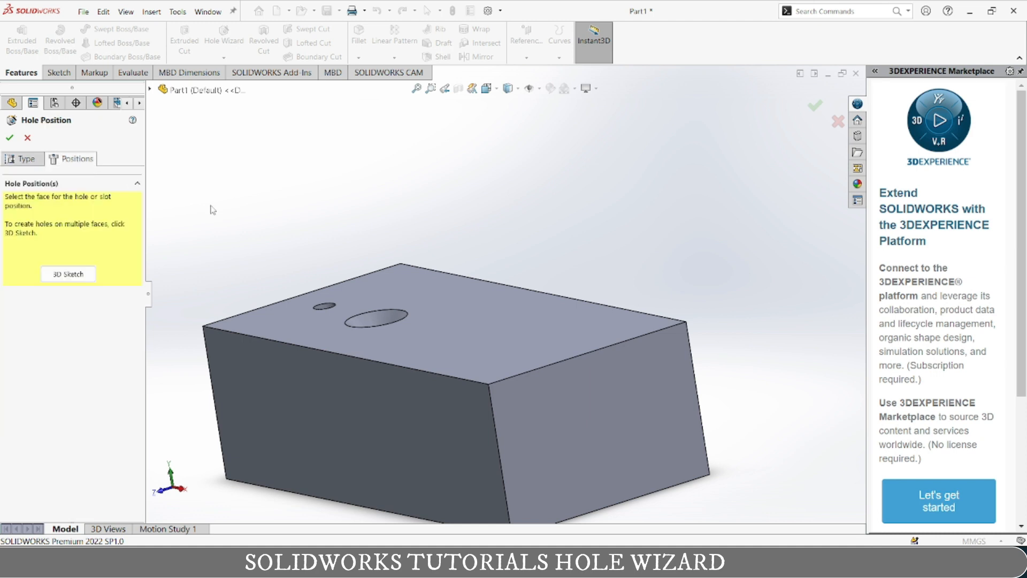
click(68, 274)
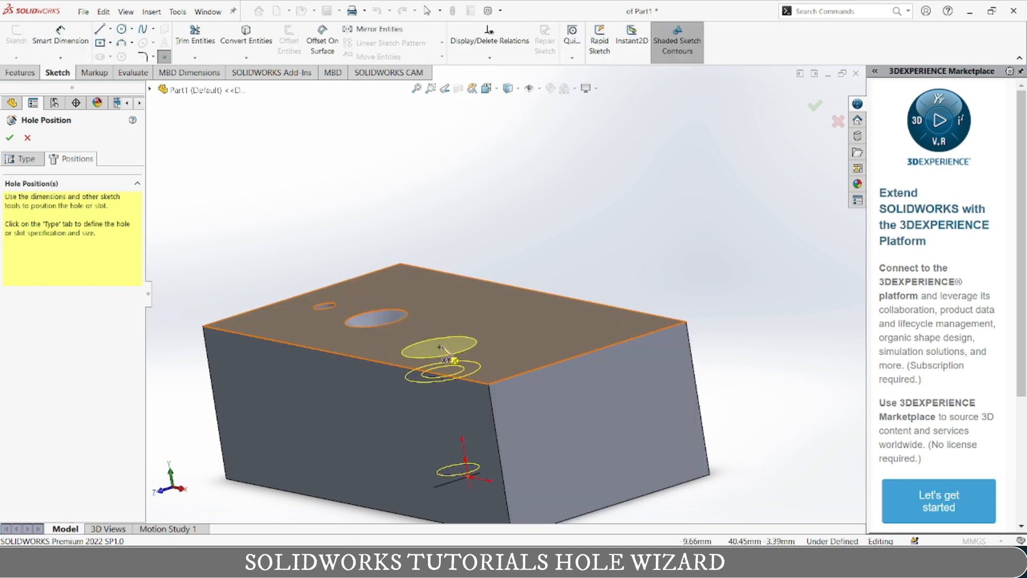
middle_drag(449, 357, 481, 458)
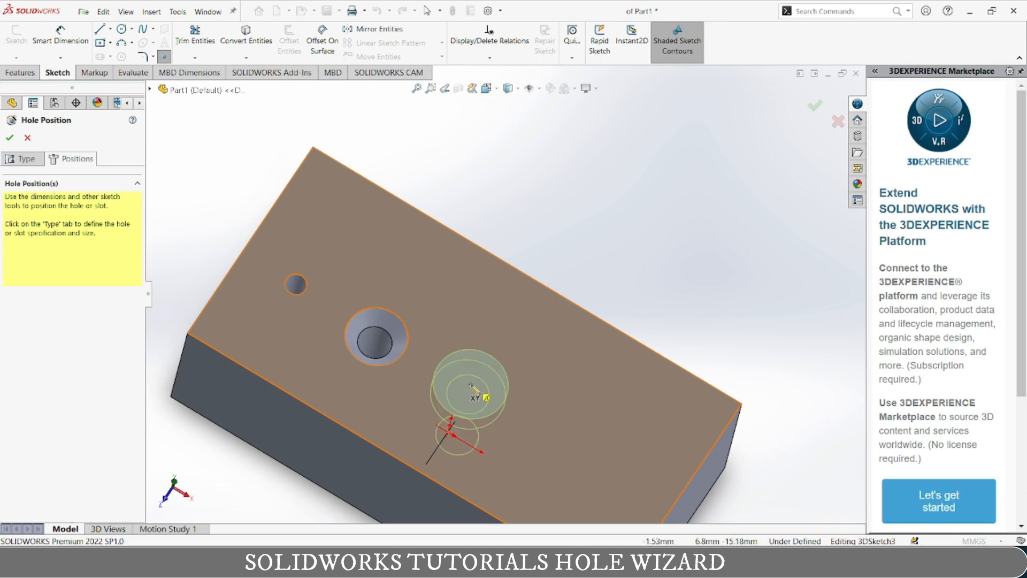
click(469, 392)
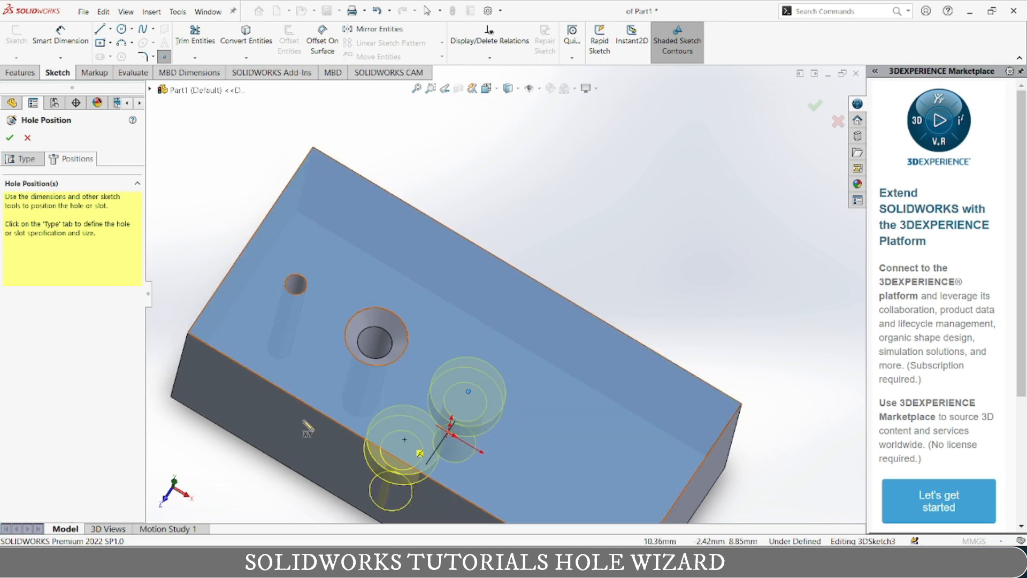
Step: Accept the M12 counterbore hole's position to create the hole in the block
click(9, 138)
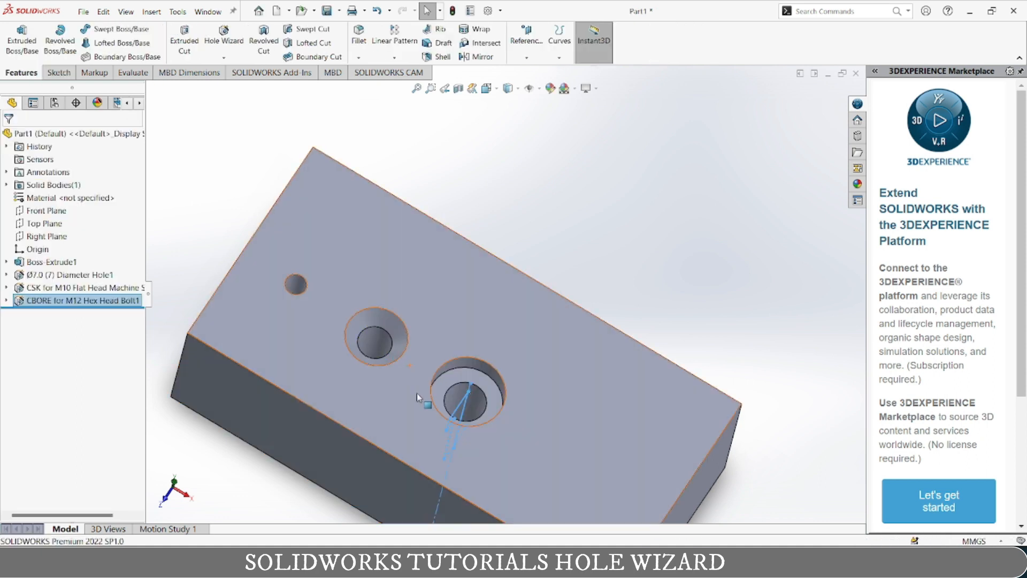
middle_drag(442, 431, 452, 295)
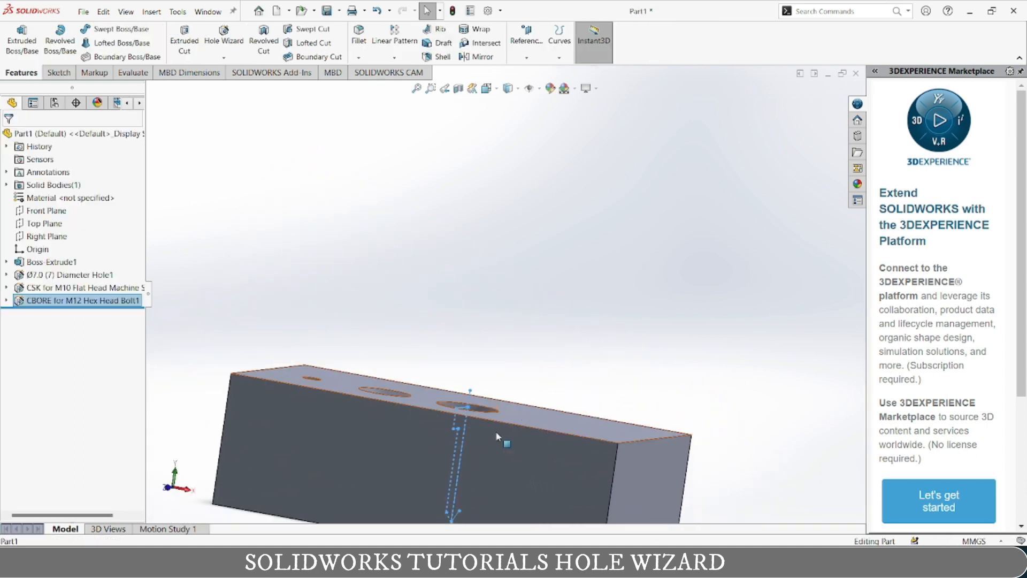
scroll(496, 431, up, 5)
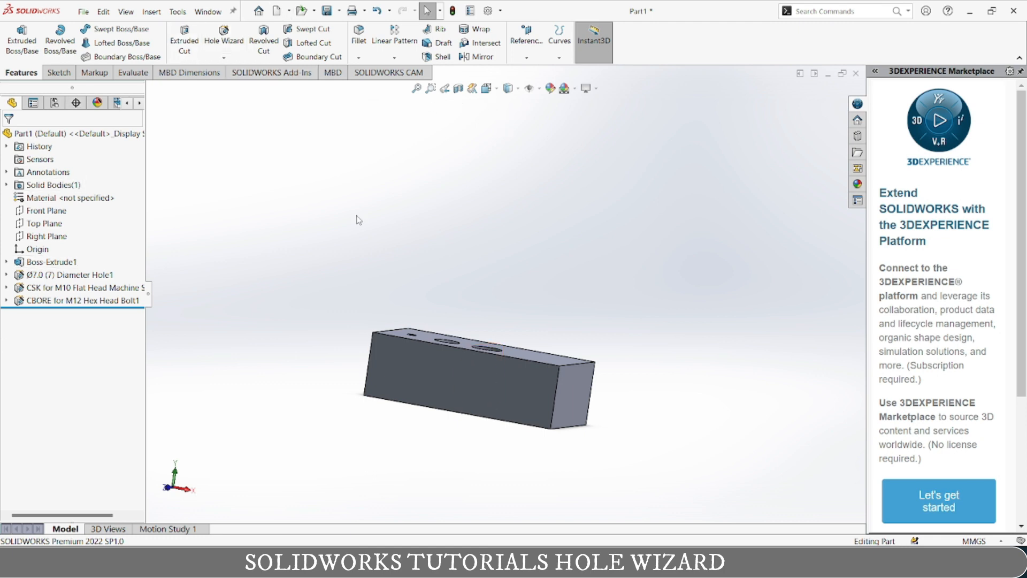
Step: Apply a section view on the Right Plane with a 2 mm offset, cutting through the M12 counterbore hole
click(46, 239)
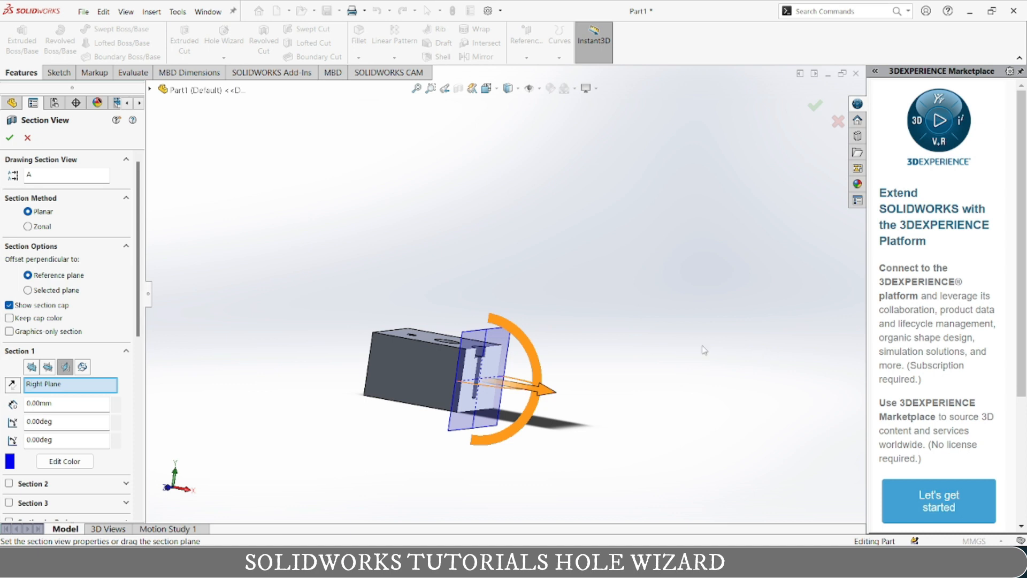
middle_drag(554, 342, 518, 386)
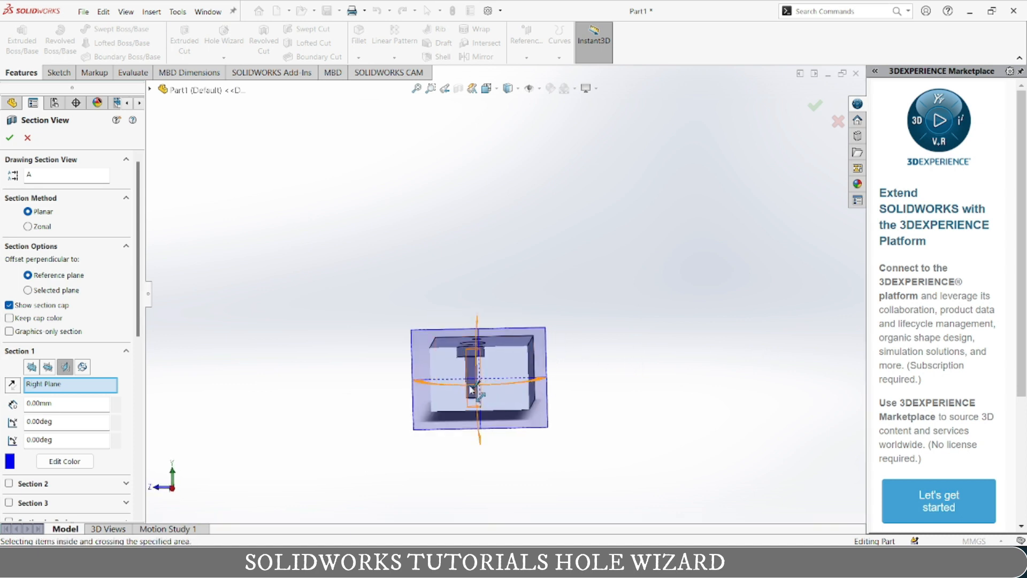
mouse_move(473, 385)
mouse_down()
mouse_move(473, 394)
mouse_move(474, 385)
mouse_up()
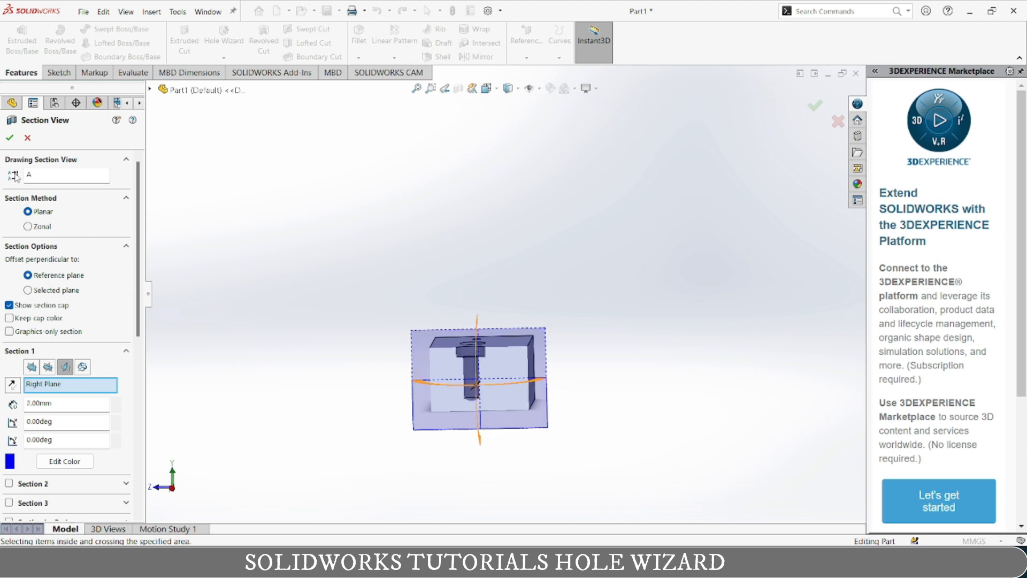
click(9, 138)
scroll(482, 399, down, 5)
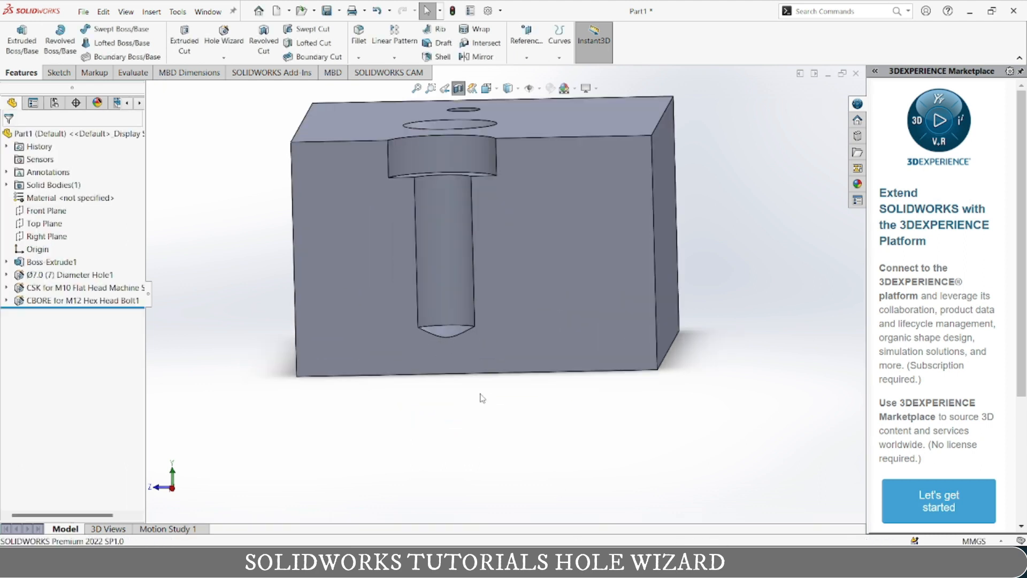
middle_drag(471, 393, 454, 354)
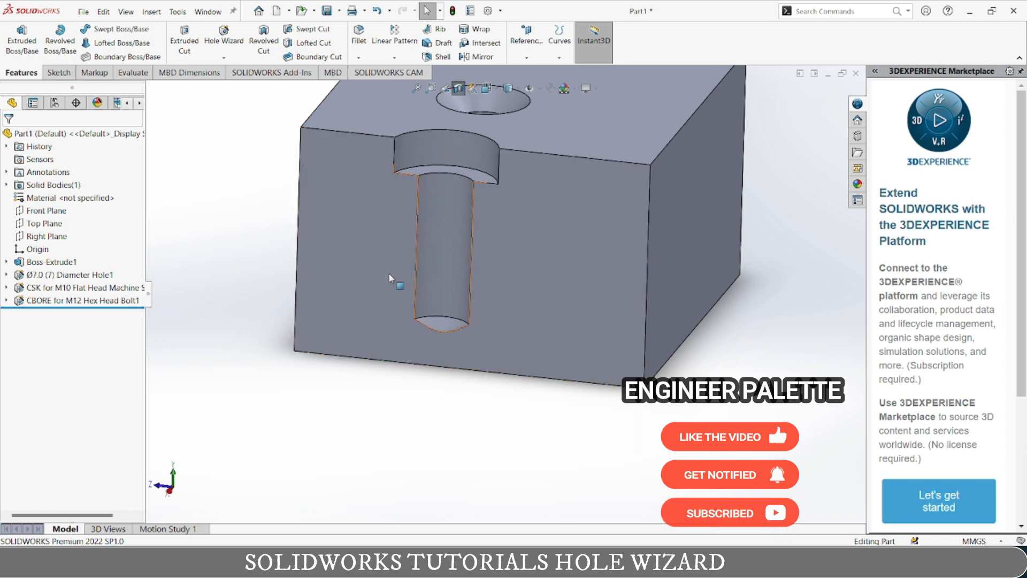
Step: Edit the M12 counterbore hole feature and turn on head clearance with a value of 1 mm
right_click(71, 308)
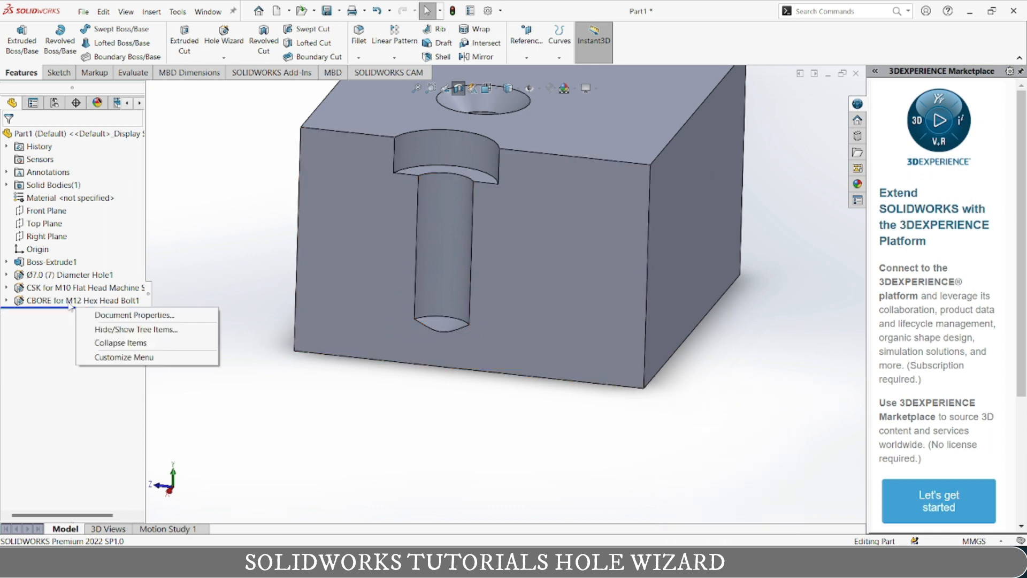
right_click(71, 302)
key(Escape)
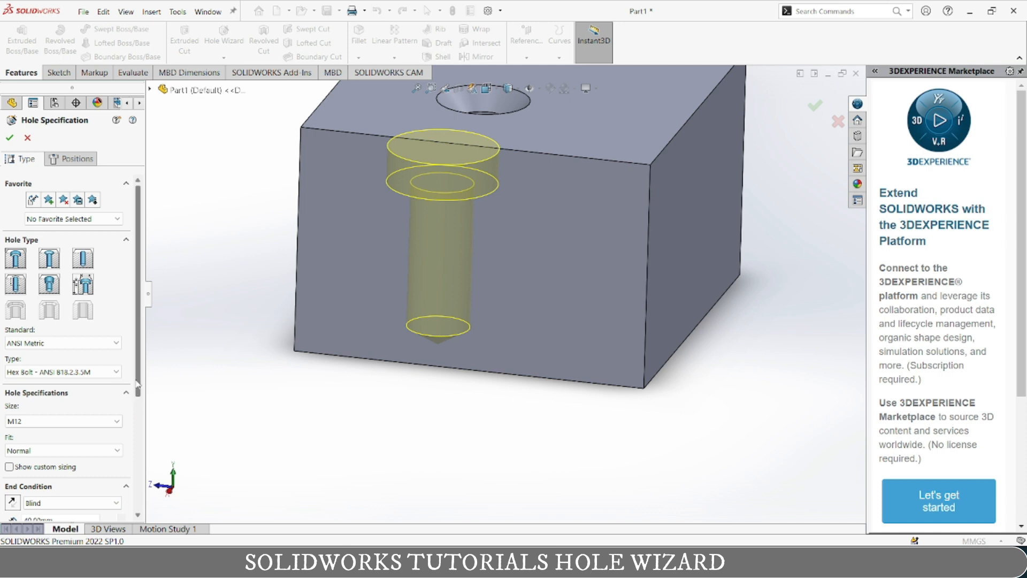
scroll(17, 444, down, 5)
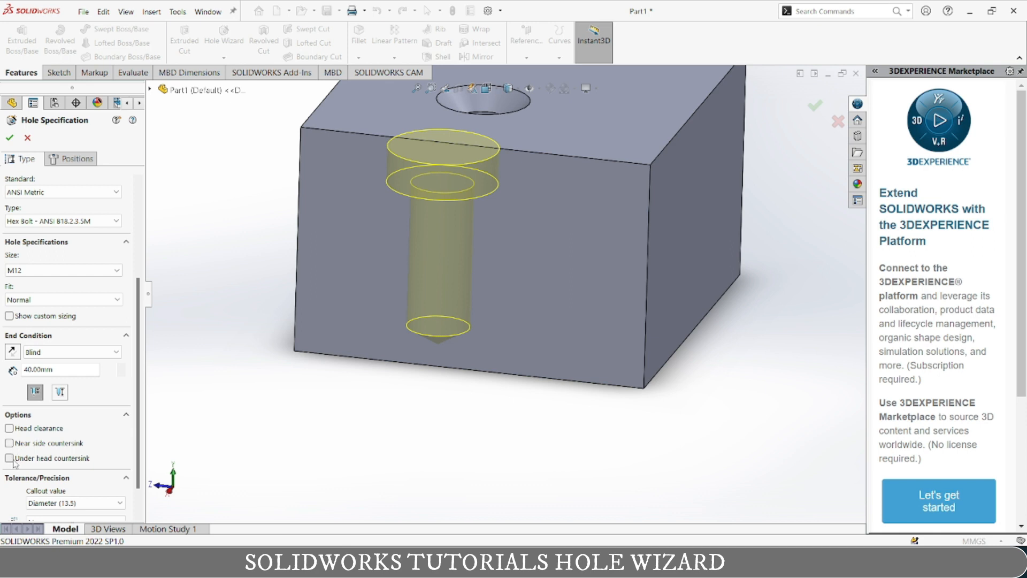
click(9, 429)
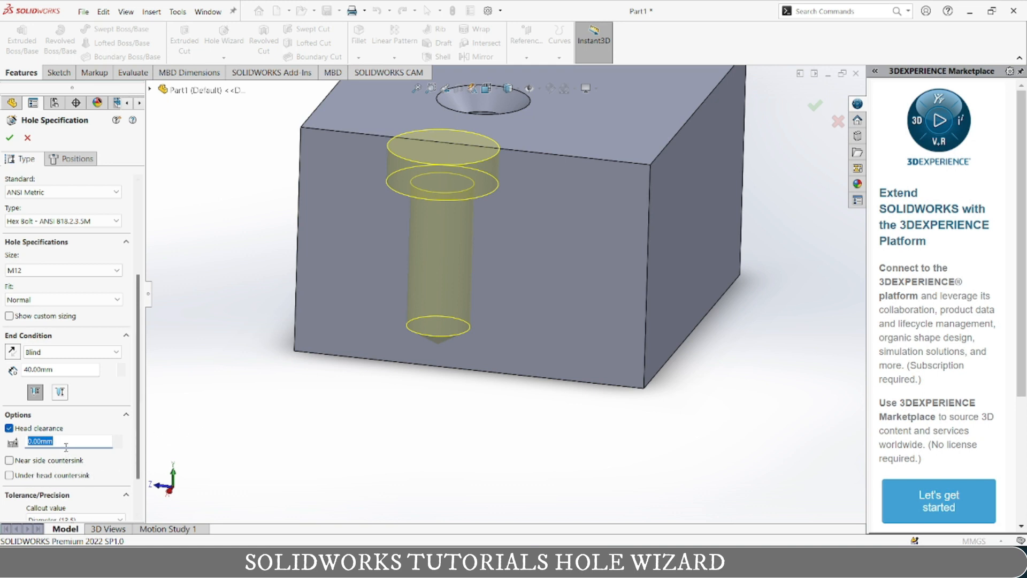
text(1)
key(Return)
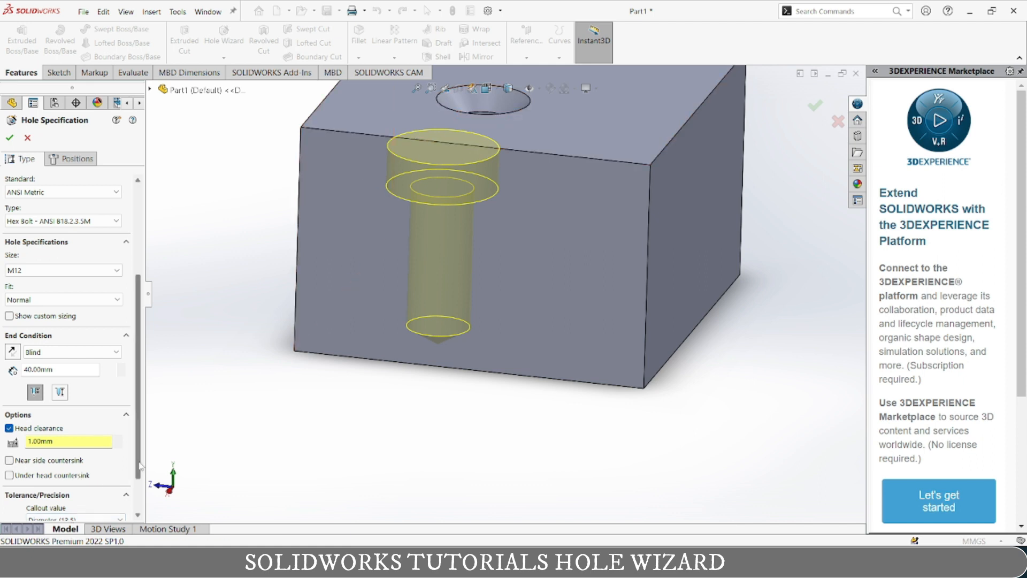
Step: Increase the counterbore's head clearance to 2 mm
scroll(138, 466, down, 3)
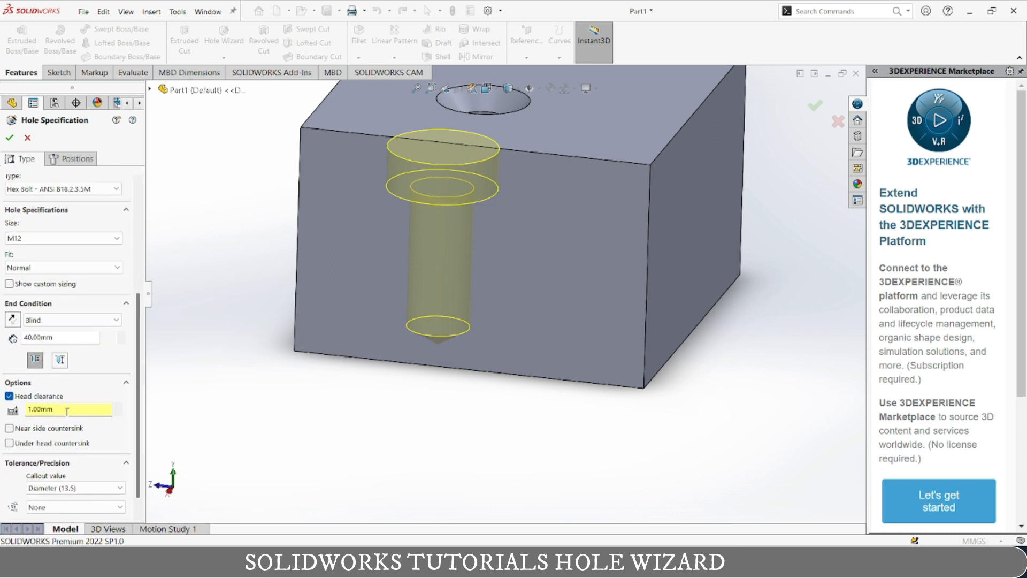
double_click(73, 406)
text(2)
click(95, 385)
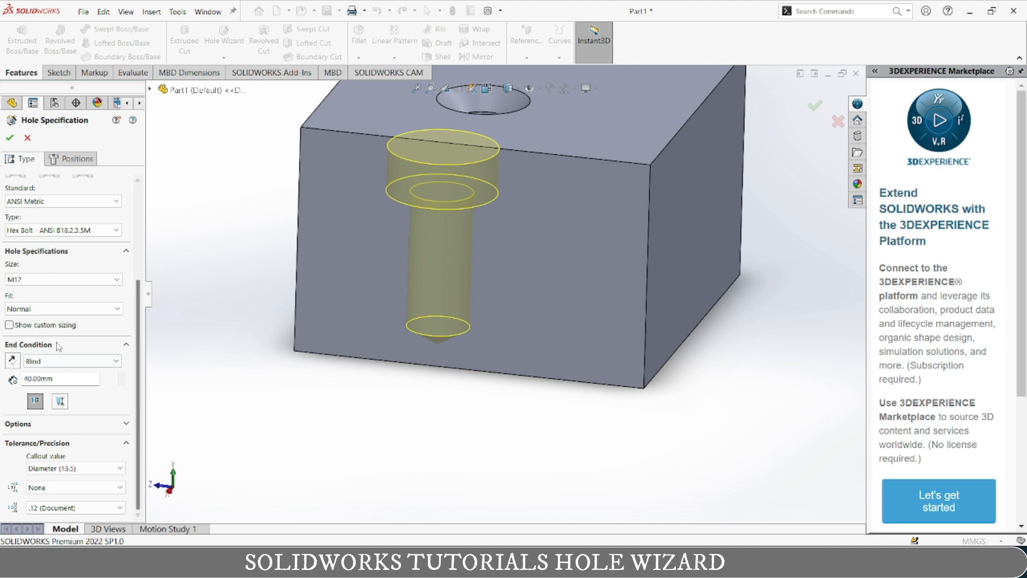
click(106, 424)
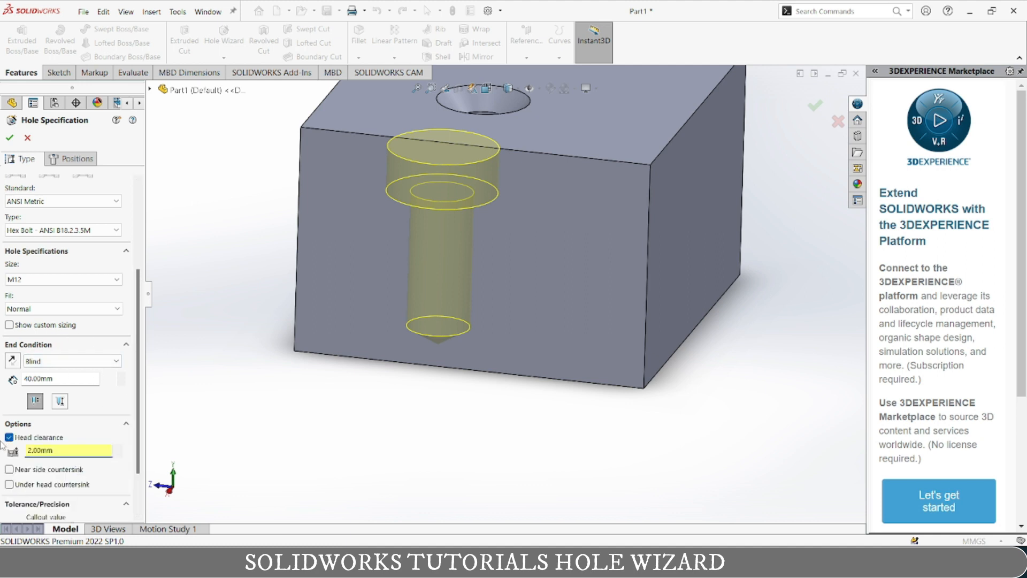
Step: Turn off head clearance and enable a near side countersink with a diameter of 24 mm
click(9, 439)
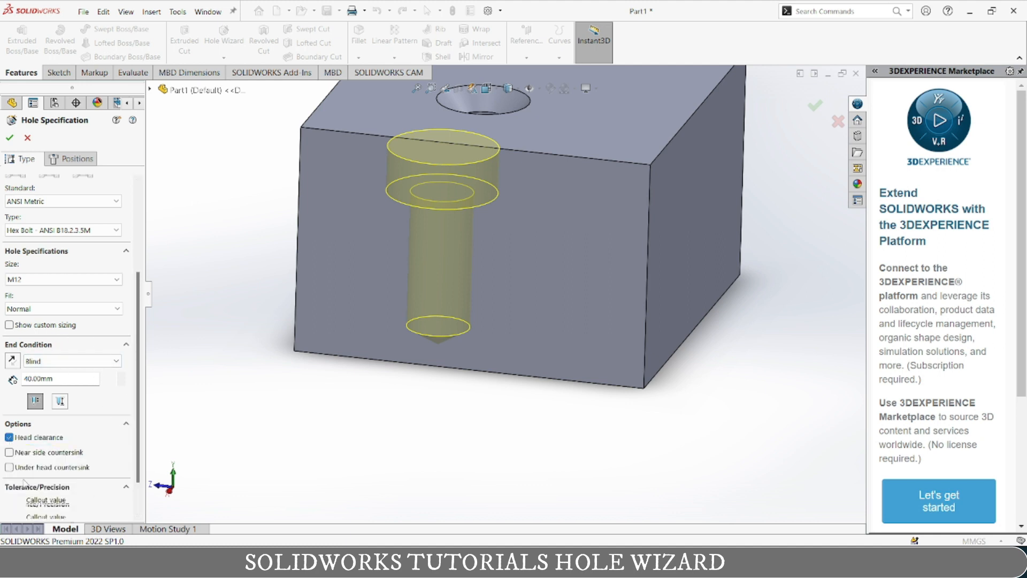
click(10, 453)
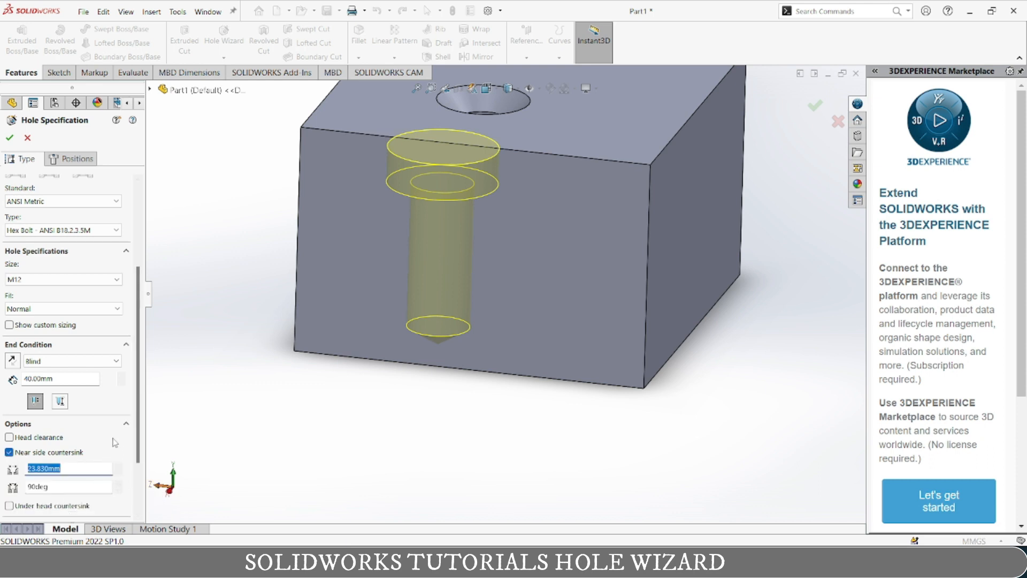
text(24)
key(Return)
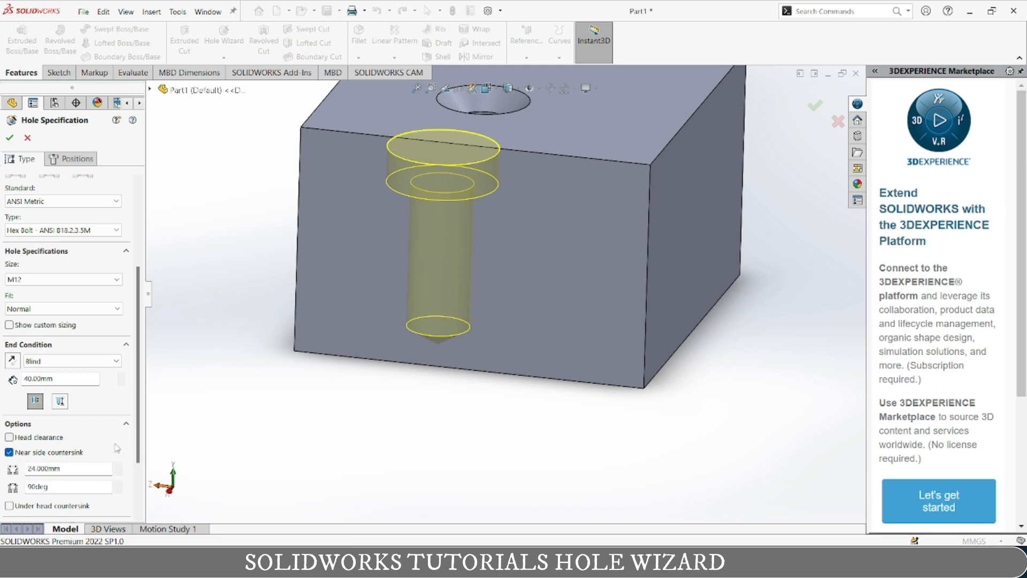
Step: Set the near side countersink diameter to 25 mm, apply the hole edit, and inspect the counterbore's chamfered rim up close
click(94, 468)
text(3)
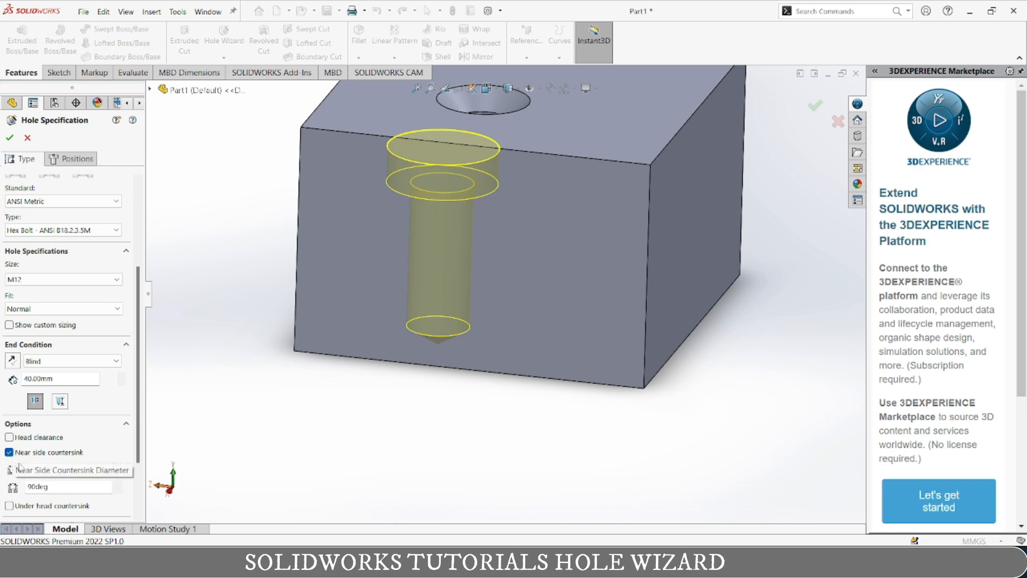
key(Return)
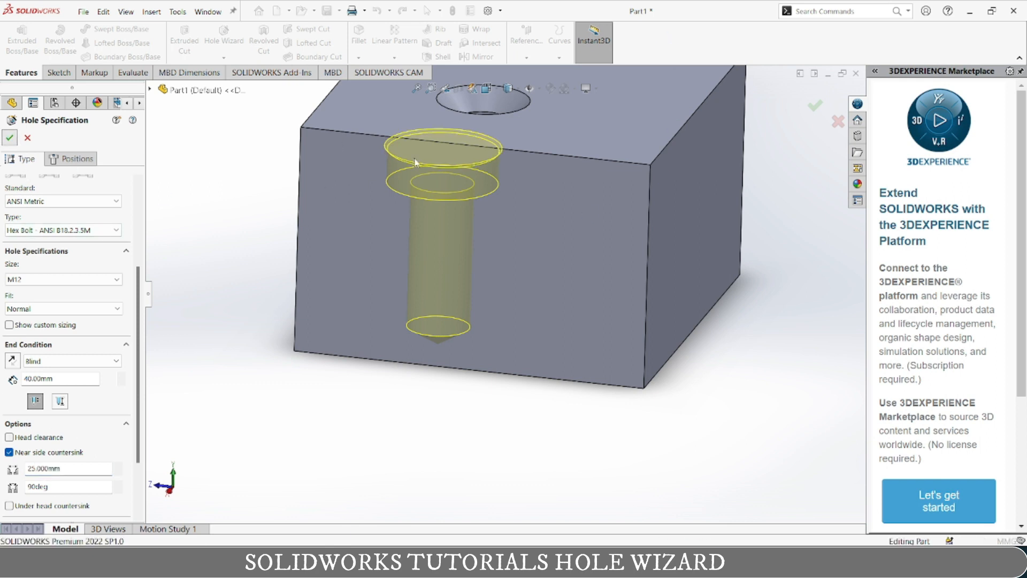
scroll(435, 144, down, 5)
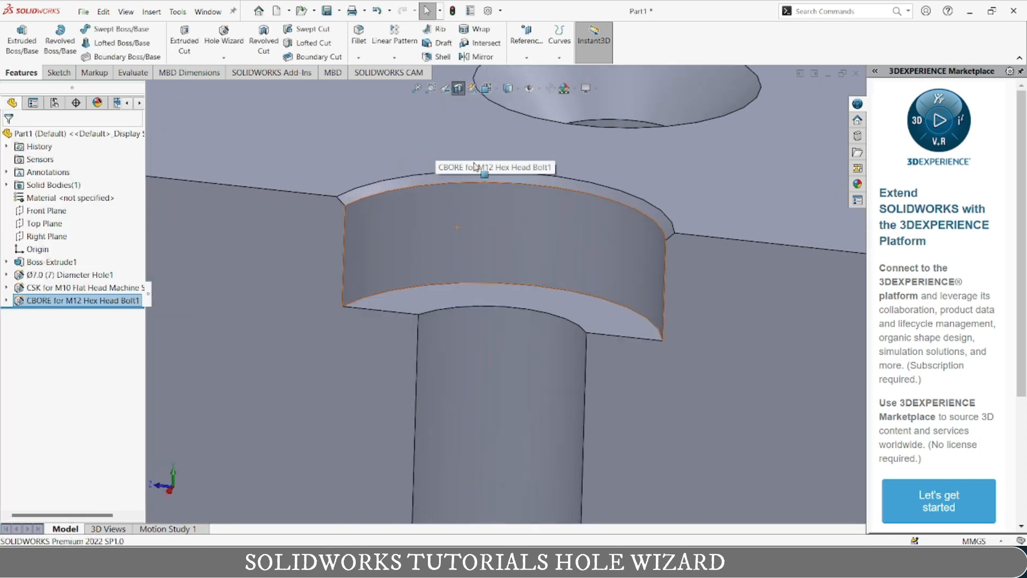
scroll(473, 176, down, 2)
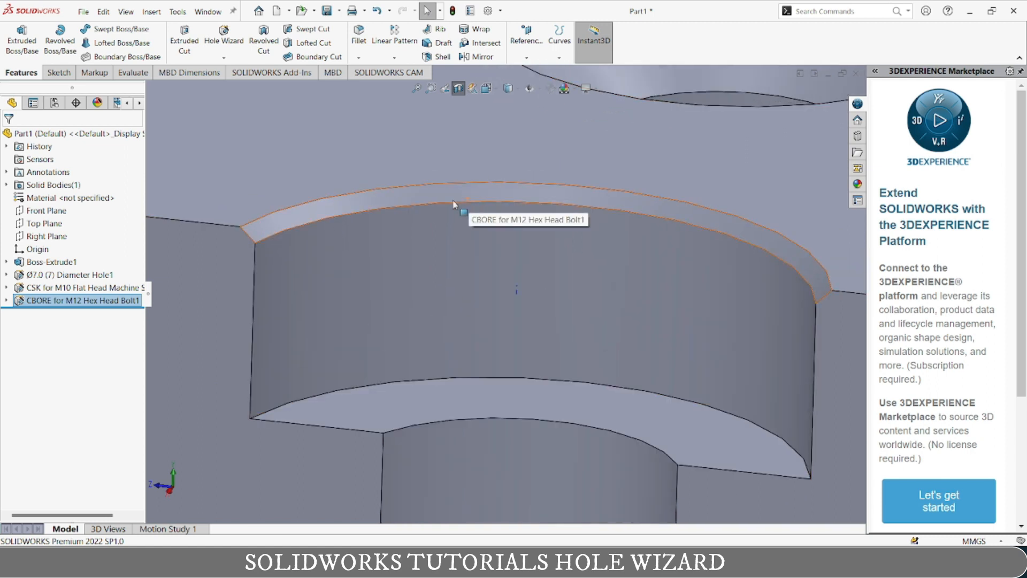
Step: Edit the M12 counterbore hole feature again to remove its near side countersink, and apply the change
right_click(79, 302)
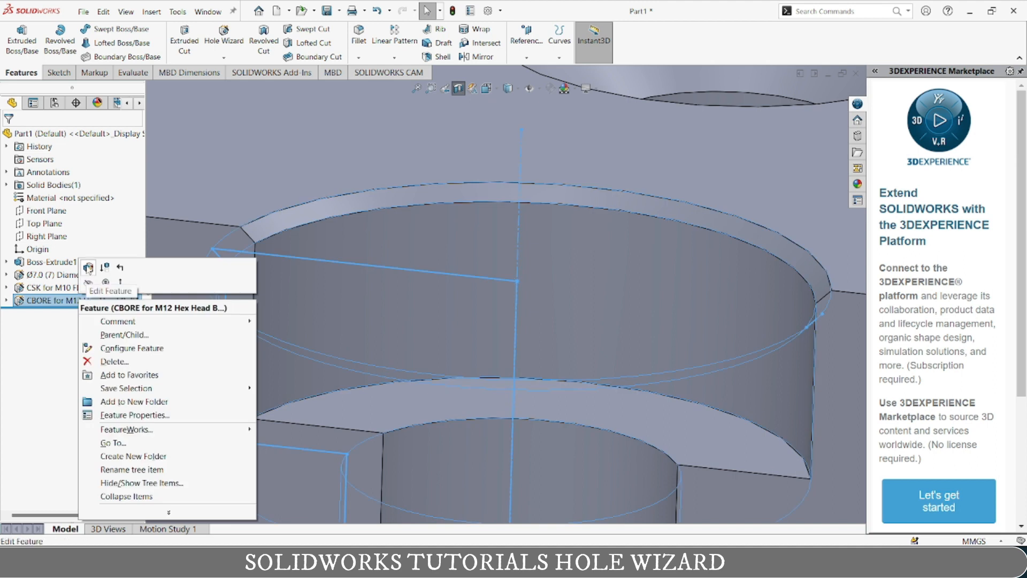
key(Escape)
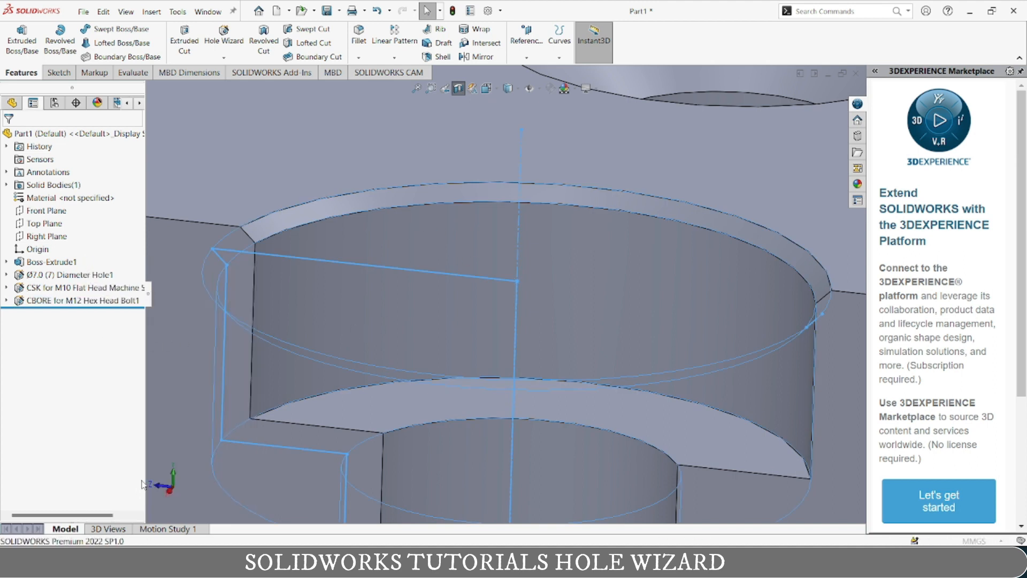
scroll(3, 378, down, 3)
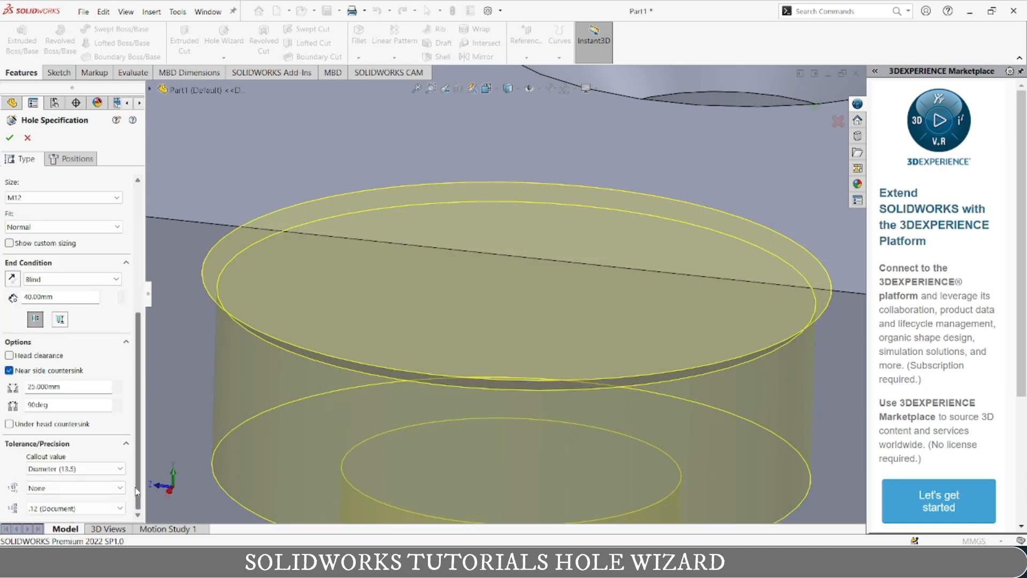
click(9, 370)
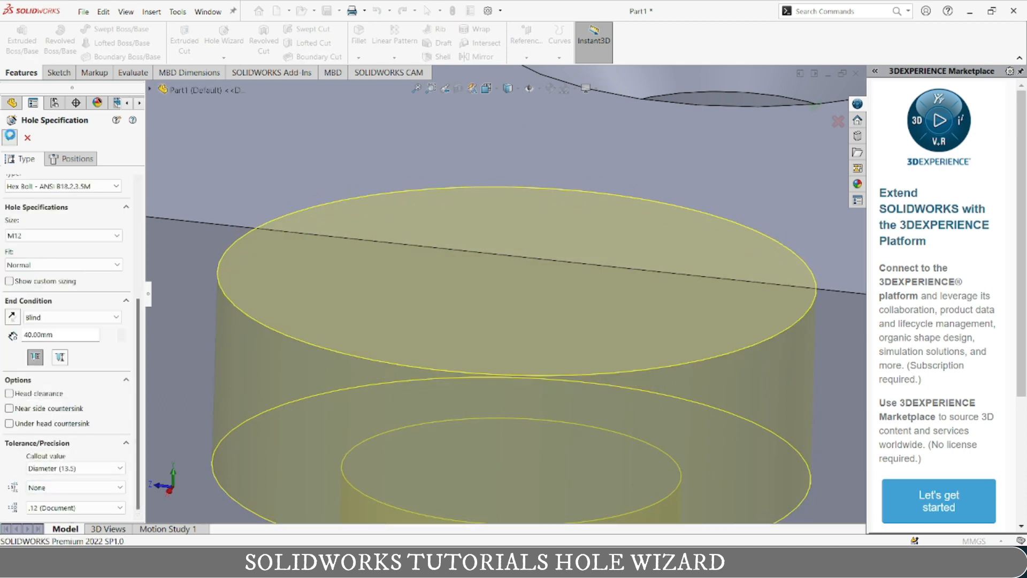
click(10, 135)
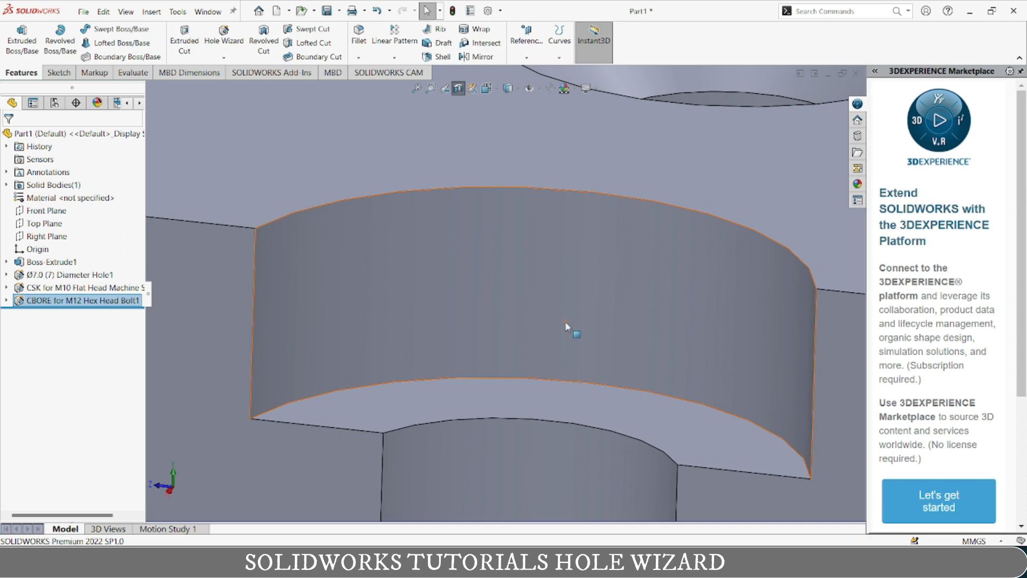
scroll(565, 321, up, 8)
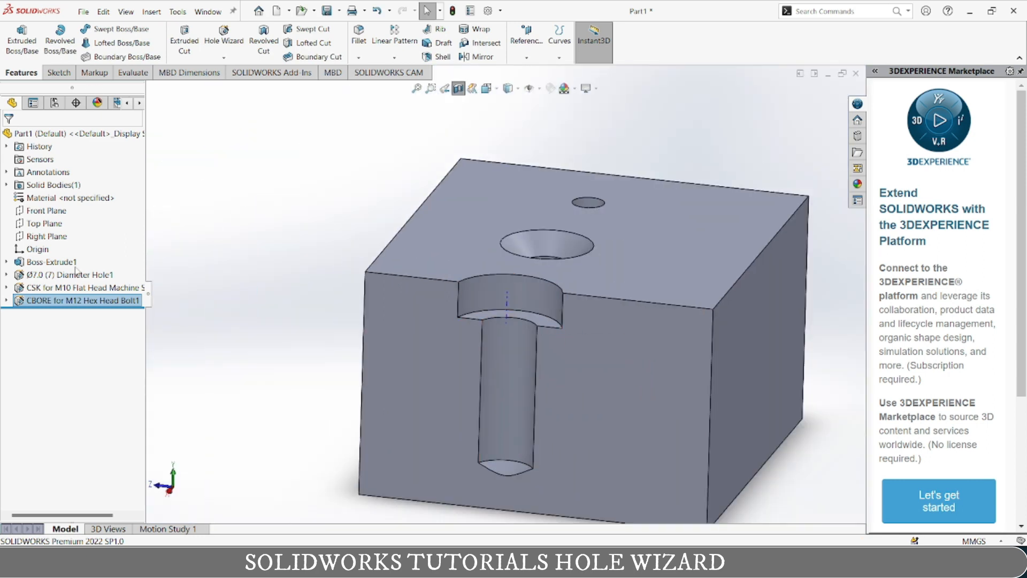